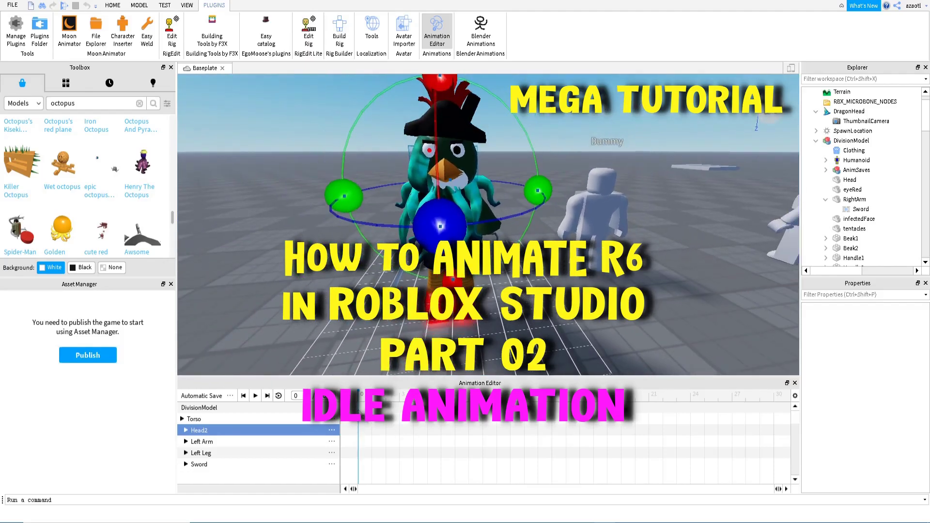
- Add all of the model's remaining body parts to the animation timeline as tracks
scroll(512, 268, down, 1)
mouse_move(512, 268)
right_down()
mouse_move(562, 268)
mouse_move(395, 268)
mouse_move(512, 268)
right_up()
scroll(511, 268, up, 4)
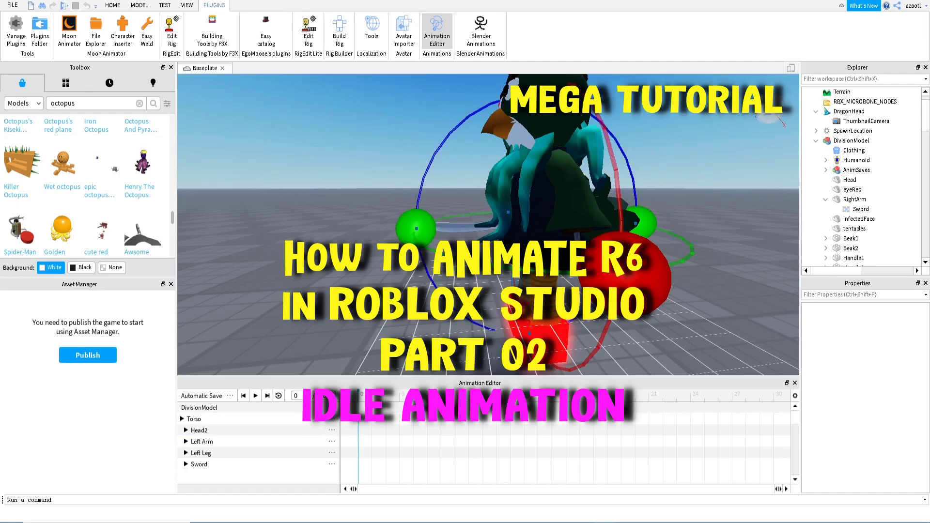
right_drag(534, 183, 535, 183)
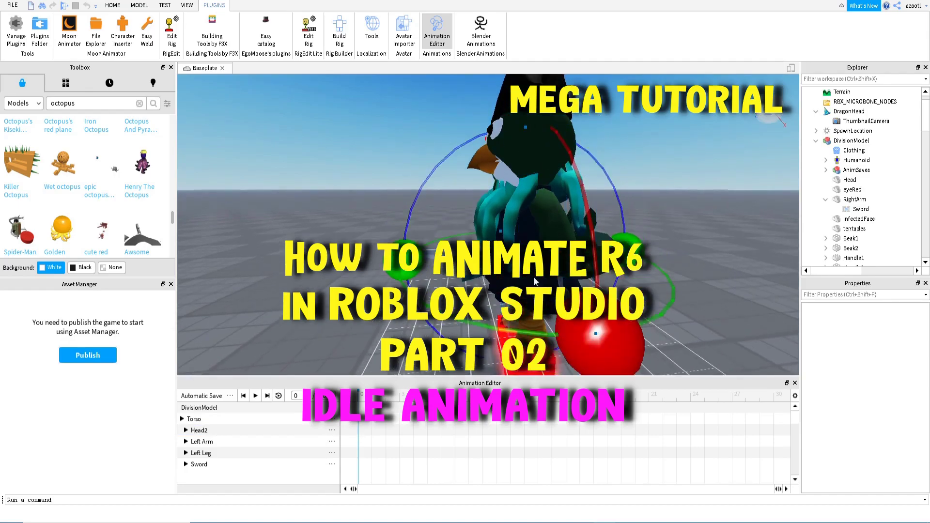
click(201, 421)
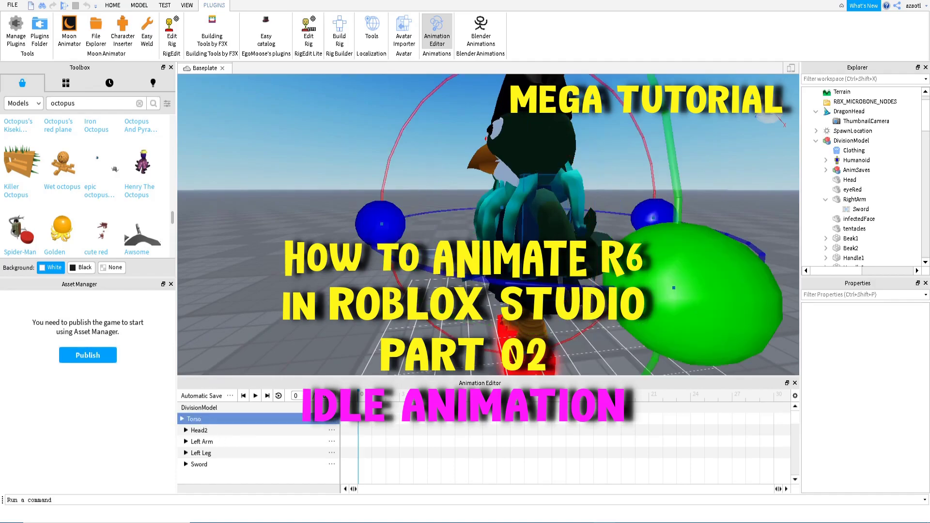
click(332, 418)
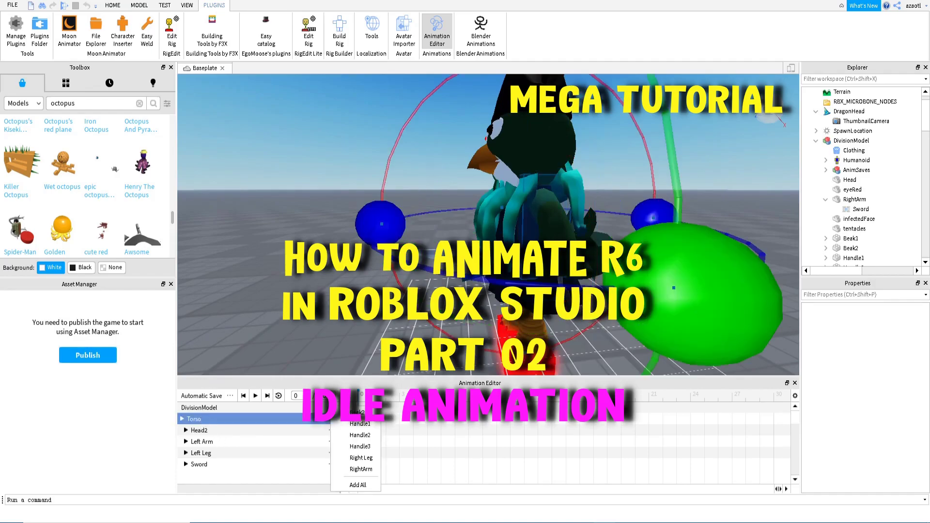
click(353, 485)
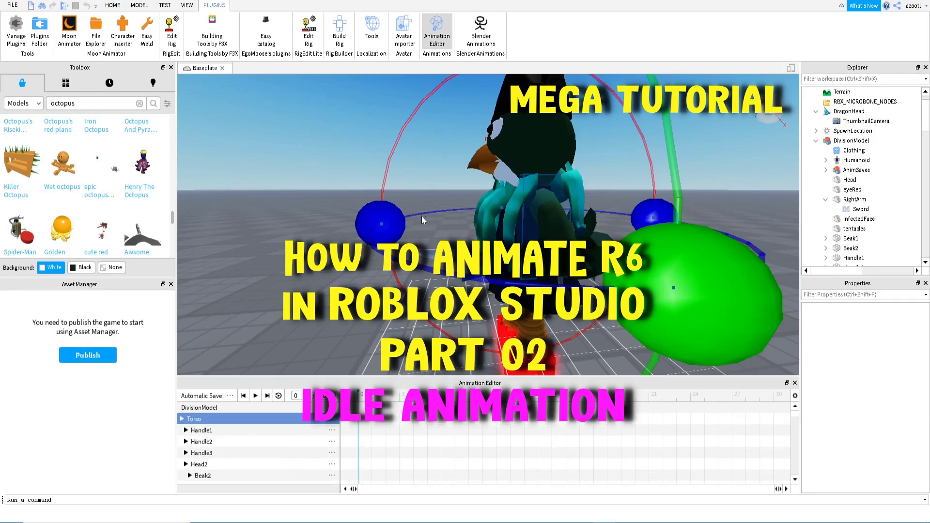
- Add a keyframe at frame 0 for every body part in the timeline
right_drag(422, 221, 422, 221)
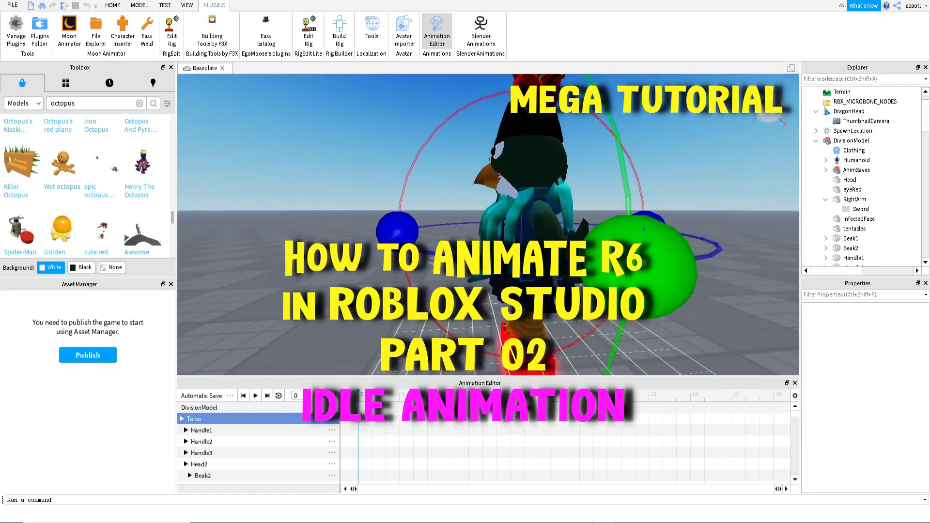
right_drag(401, 320, 400, 320)
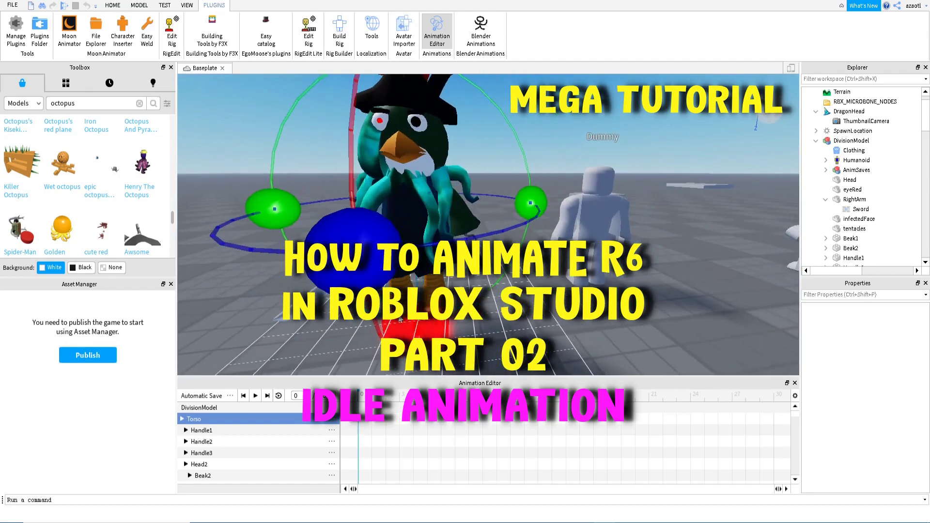
right_click(360, 413)
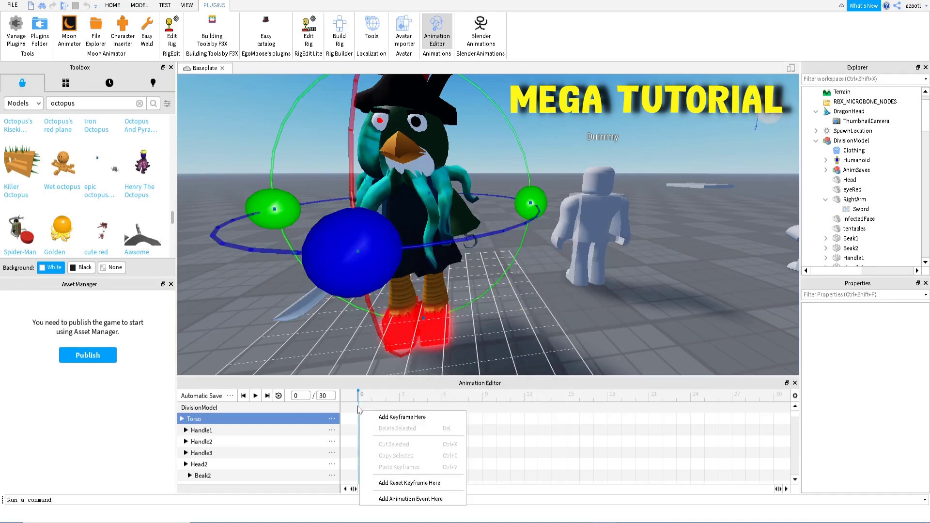
click(372, 419)
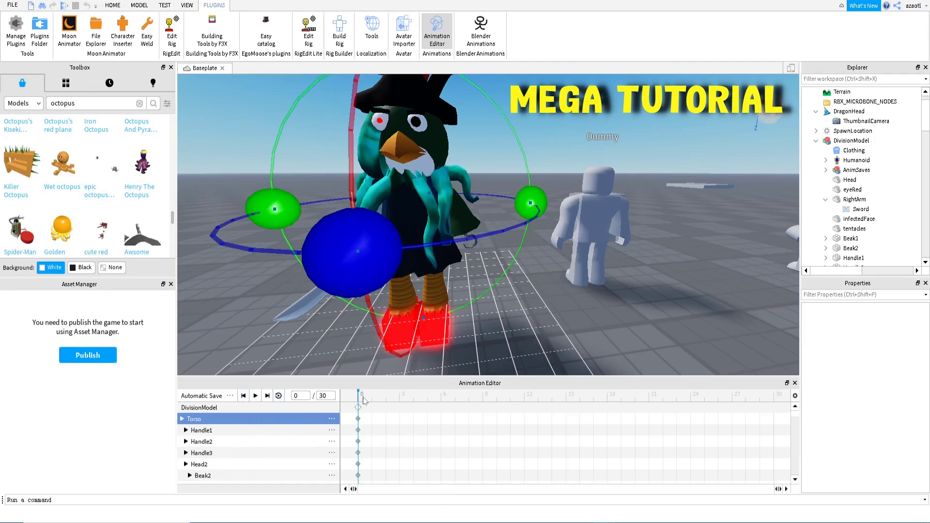
- Set the animation length to 60 frames and return the playhead near the start
drag(364, 401, 568, 403)
click(325, 395)
drag(743, 398, 364, 418)
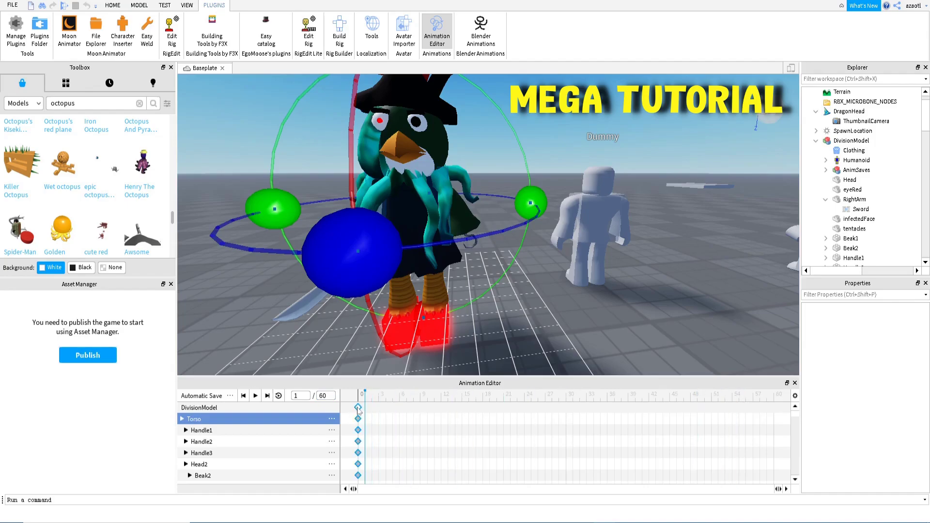
- Copy the keyframes of all body parts from frame 0 and paste them at frame 60
right_click(359, 409)
click(393, 302)
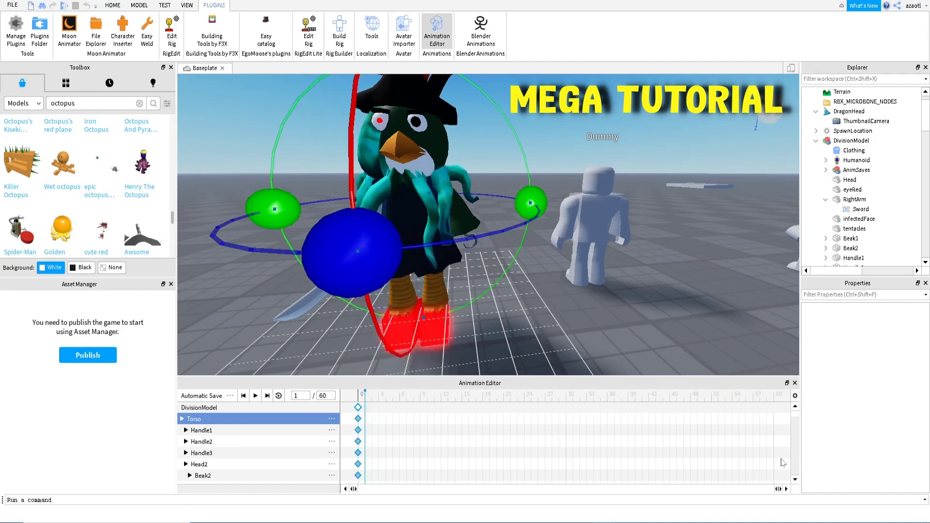
drag(759, 400, 775, 406)
right_click(775, 409)
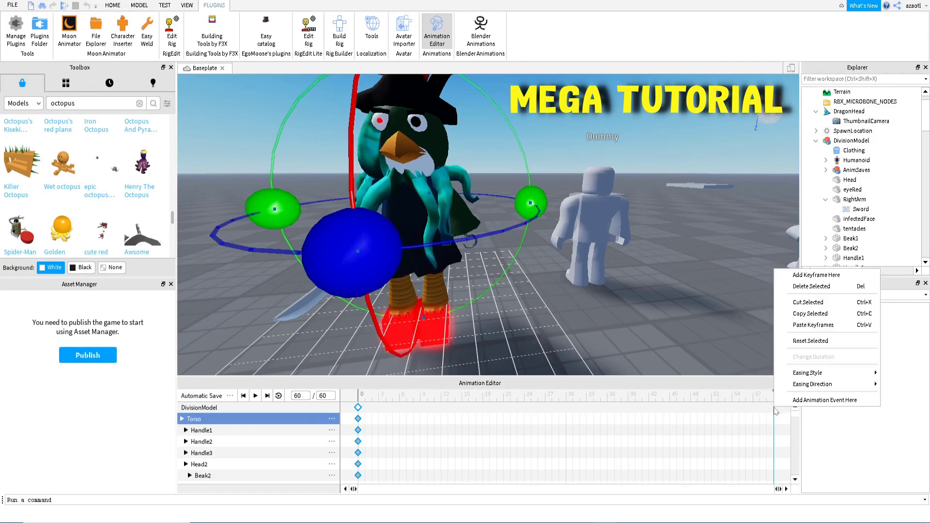
click(795, 326)
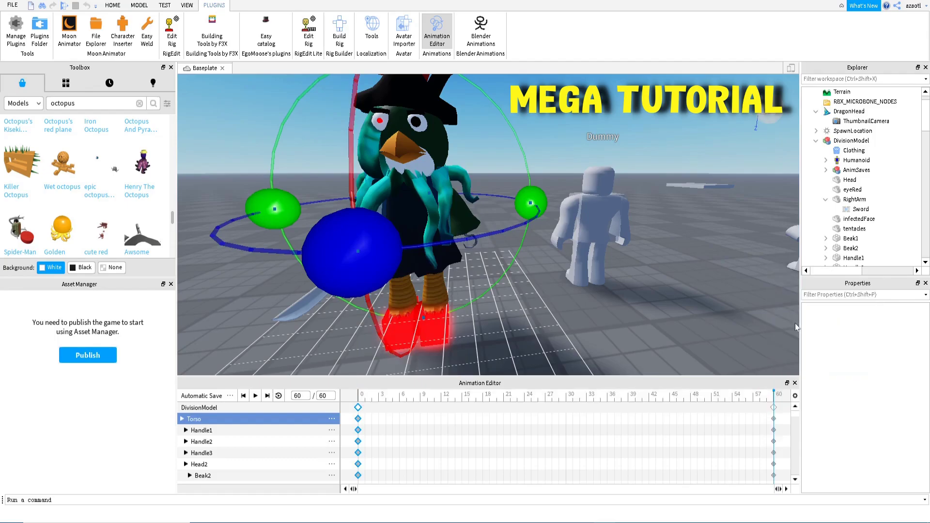
- At frame 30, rotate the torso so that the character leans slightly forward
drag(486, 400, 570, 398)
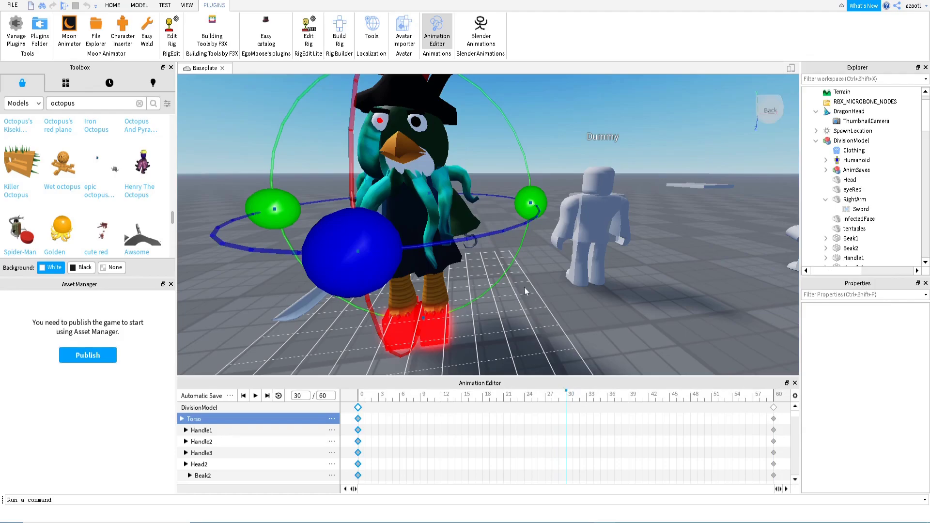
key(d)
right_drag(553, 292, 530, 286)
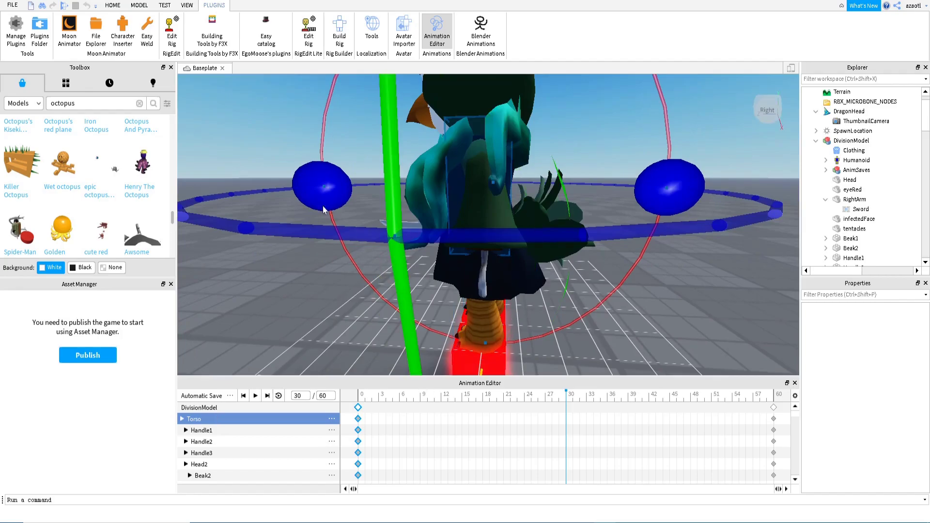
right_drag(644, 249, 644, 253)
drag(466, 90, 443, 112)
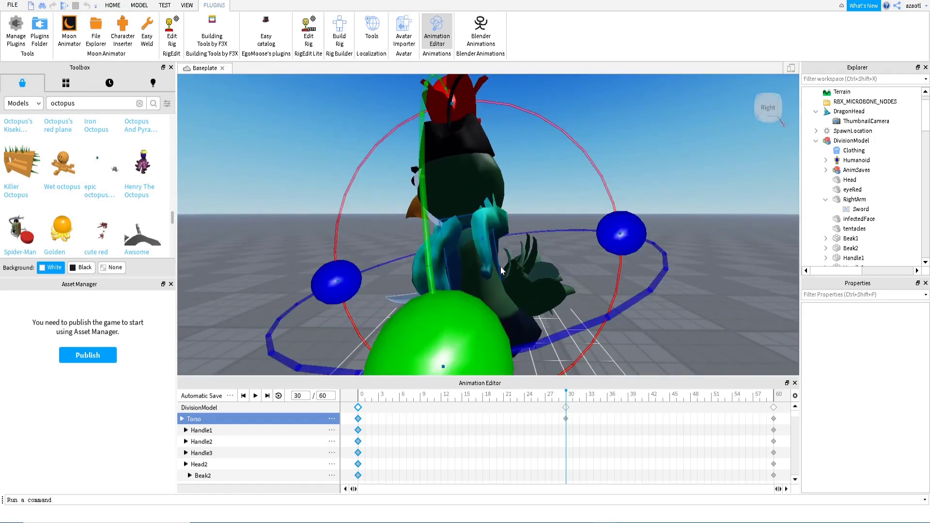
- Examine the positions of both legs under the leaning torso from each side of the character
right_drag(501, 264, 477, 263)
scroll(478, 263, up, 2)
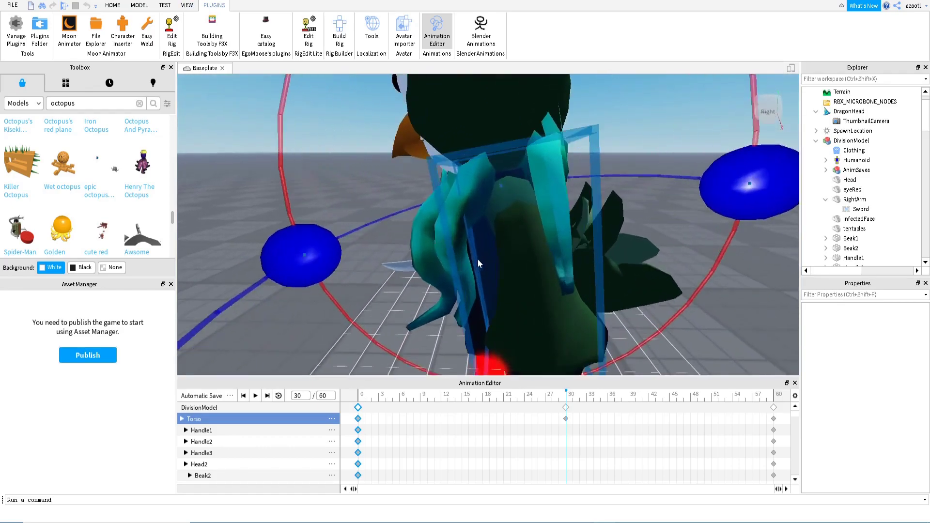
scroll(478, 260, down, 5)
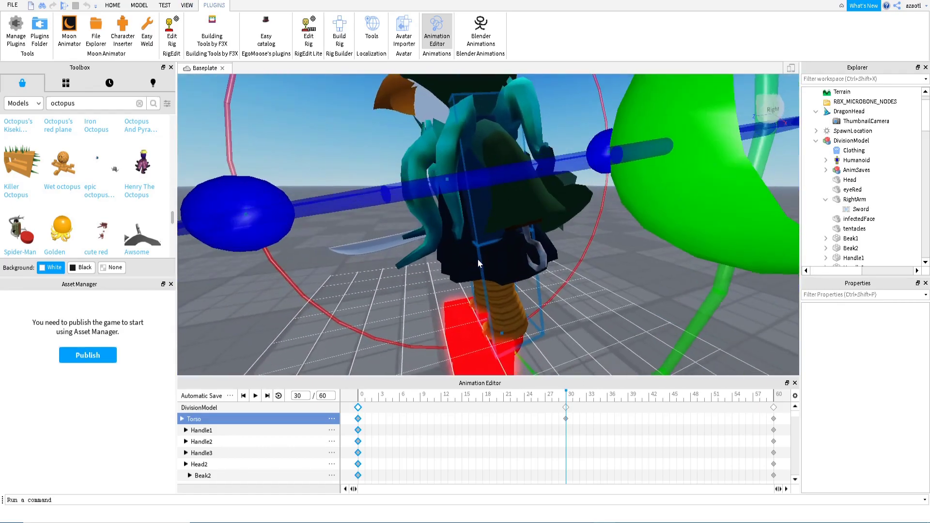
right_drag(478, 259, 478, 263)
click(499, 304)
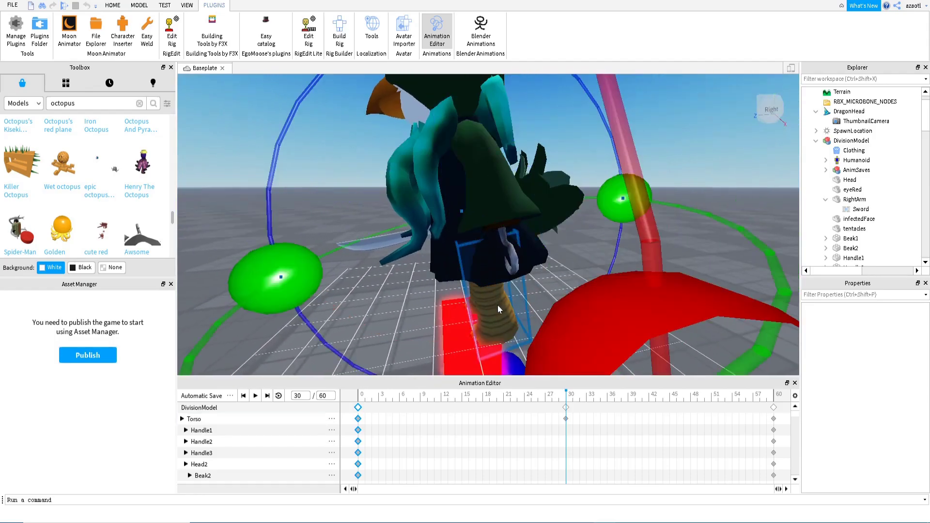
right_drag(475, 313, 475, 313)
key(d)
key(q)
key(a)
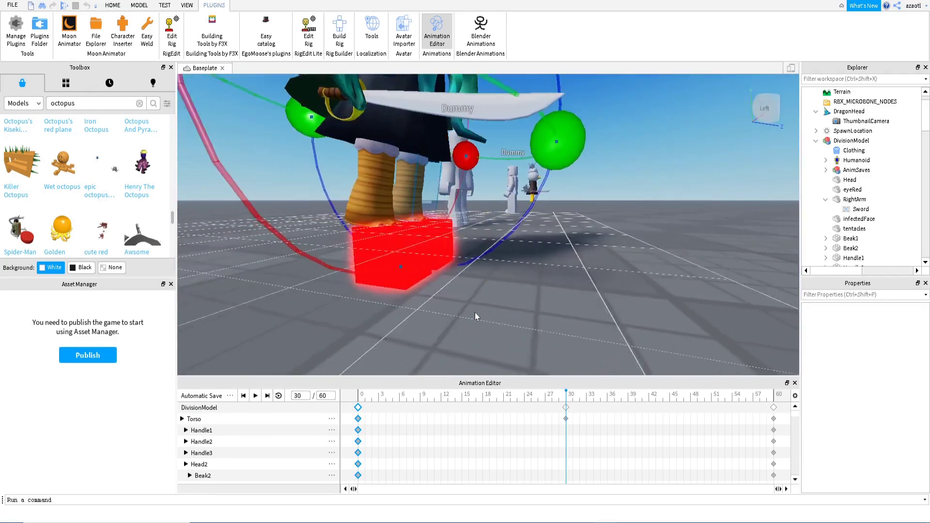
key(e)
right_drag(475, 313, 475, 313)
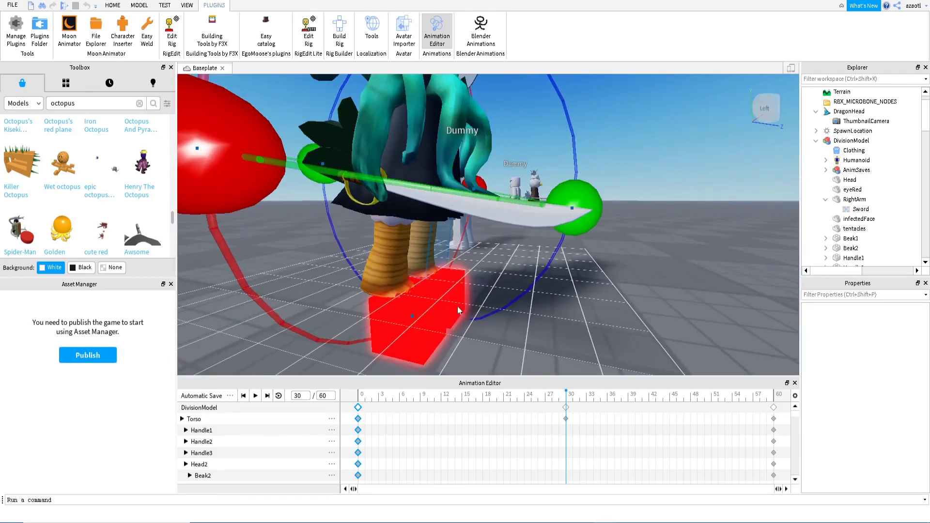
click(385, 258)
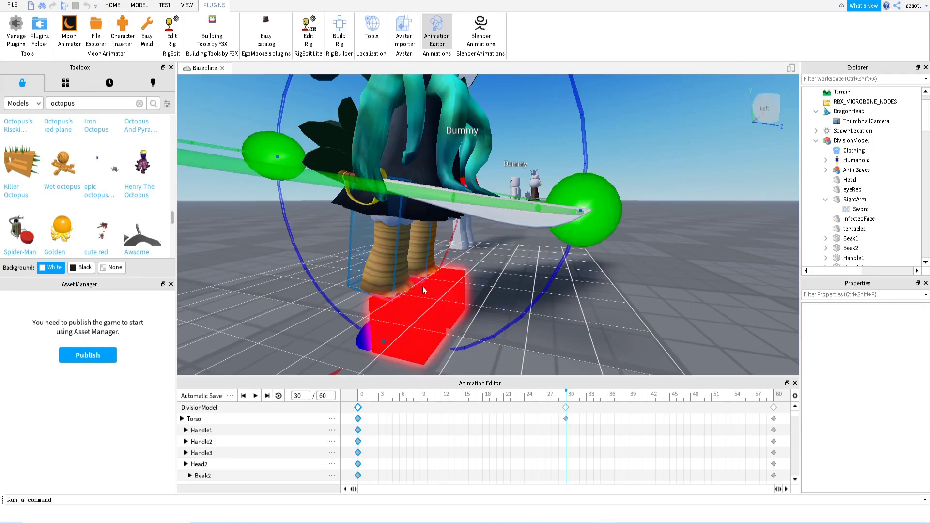
key(d)
right_drag(435, 290, 511, 323)
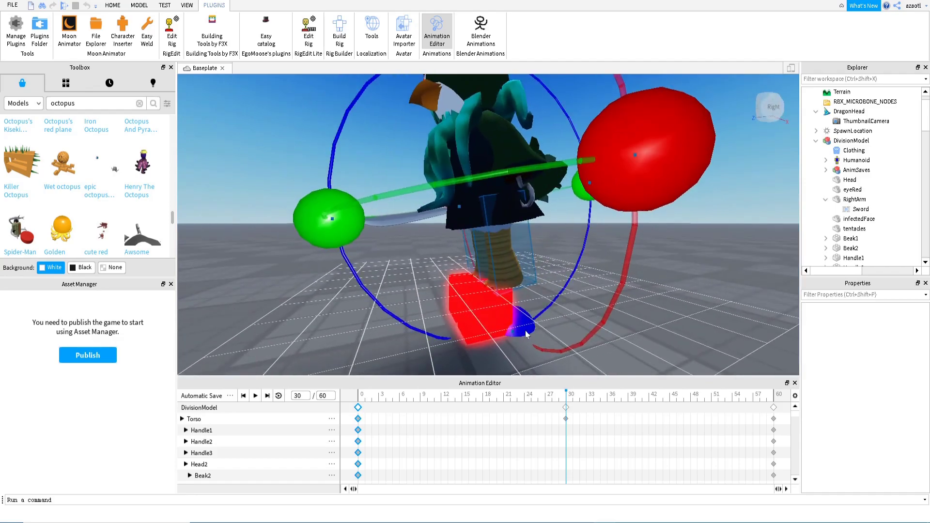
drag(526, 334, 498, 330)
key(ctrl+z)
click(392, 348)
- Rotate the left leg at frame 30 to stand upright beneath the leaning torso, fine-tuning its angle
click(514, 257)
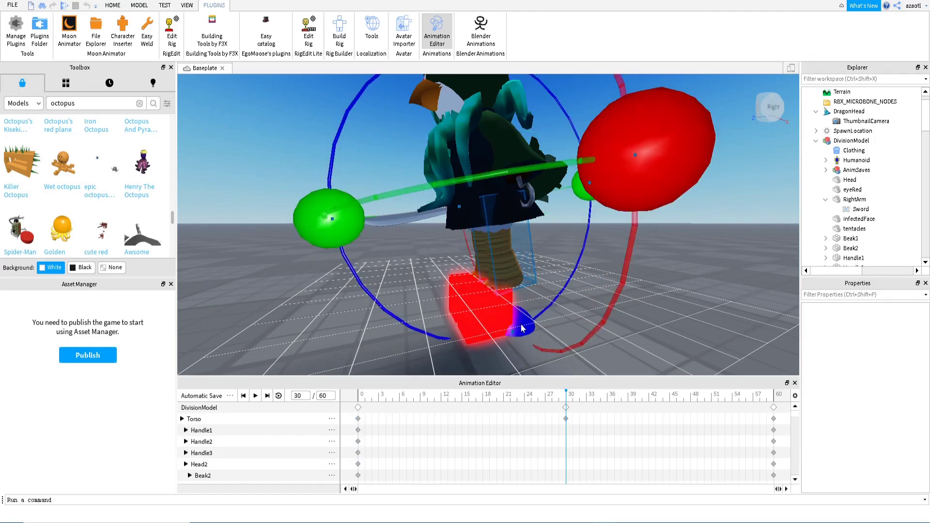
drag(521, 324, 493, 330)
right_drag(519, 305, 512, 341)
key(w)
key(d)
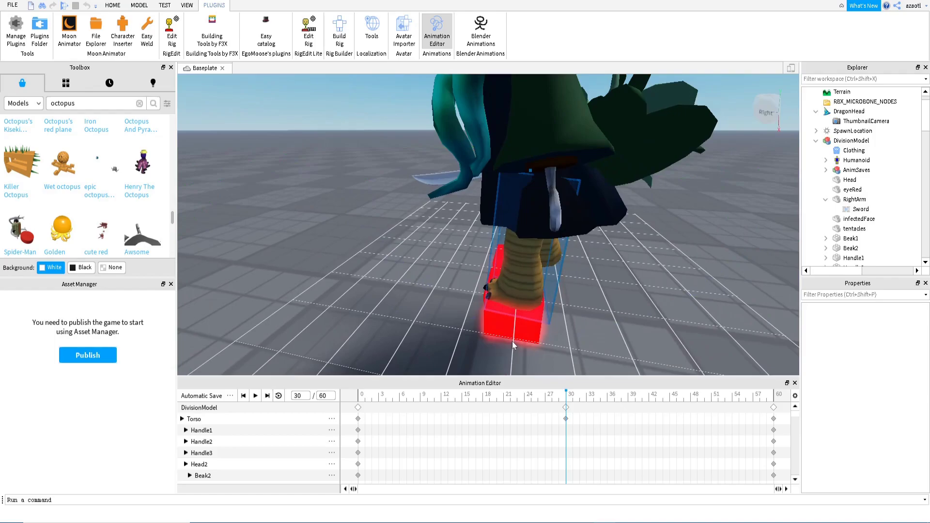
drag(512, 341, 513, 338)
key(a)
right_drag(490, 319, 516, 307)
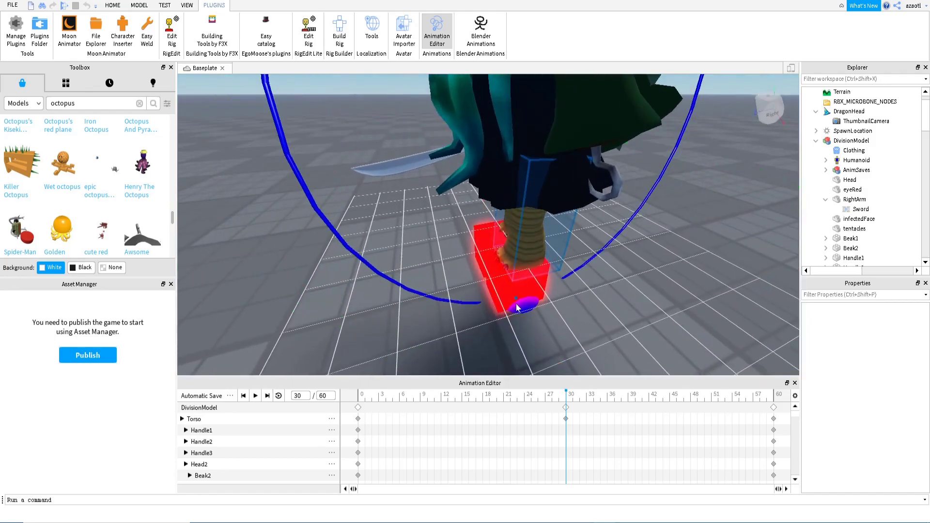
drag(517, 307, 516, 305)
- Rotate the right leg on the sword side forward at frame 30 so that it stands upright
key(d)
right_drag(513, 295, 513, 295)
scroll(513, 294, down, 5)
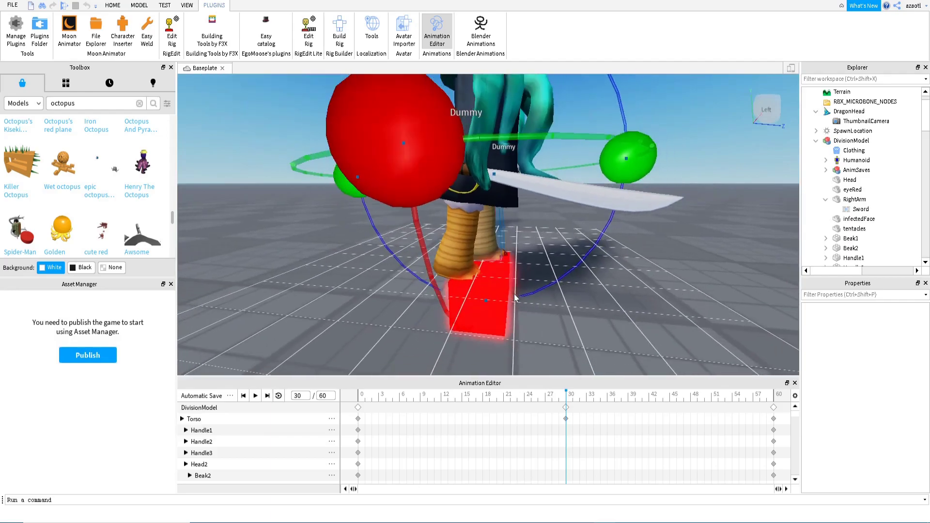
click(455, 257)
drag(447, 319, 482, 330)
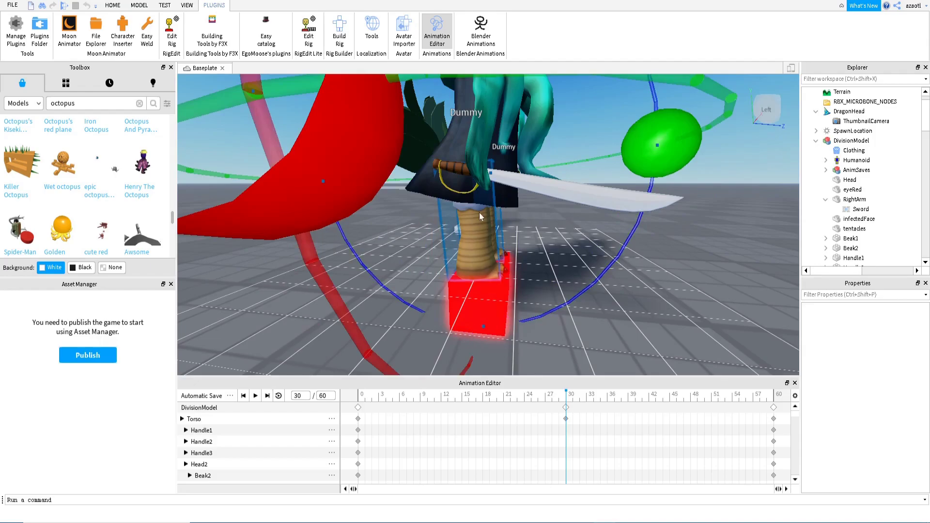
- Use the move handles to shift the right leg and the left leg slightly forward at frame 30
key(r)
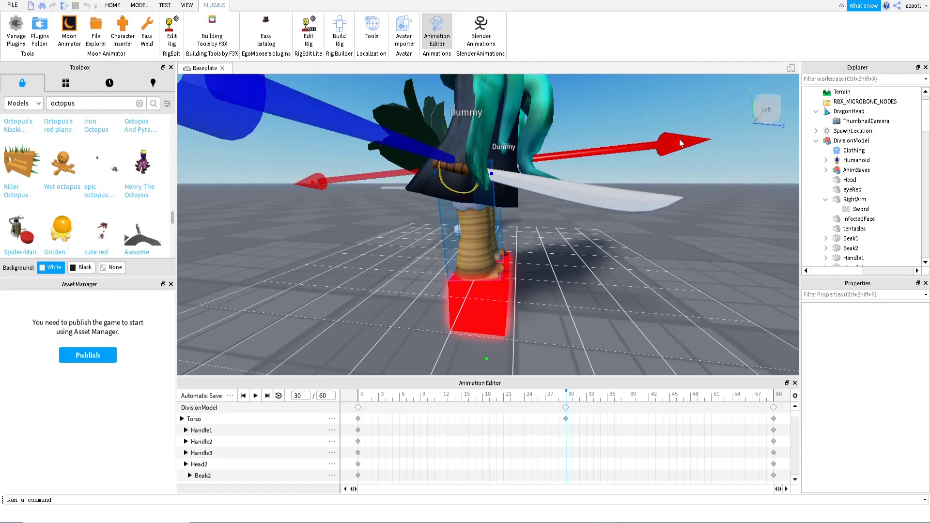
drag(681, 142, 683, 143)
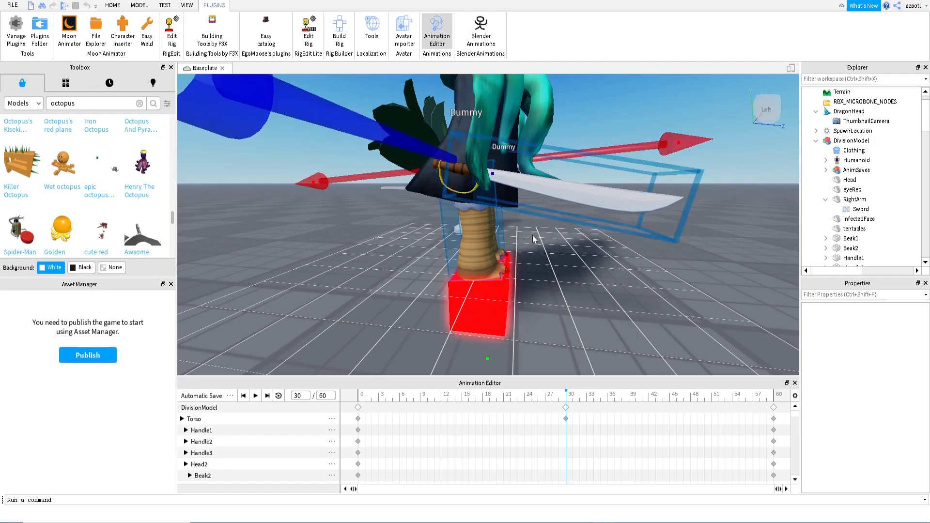
click(565, 266)
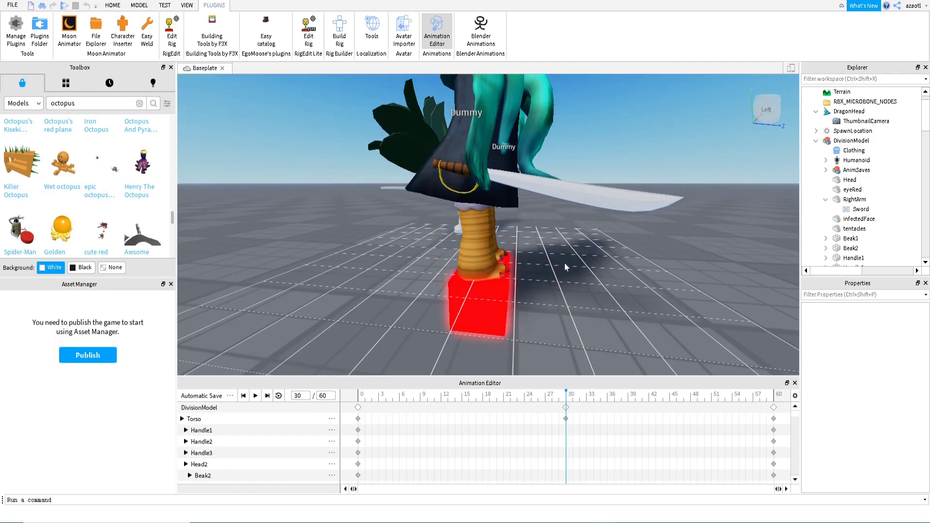
click(498, 248)
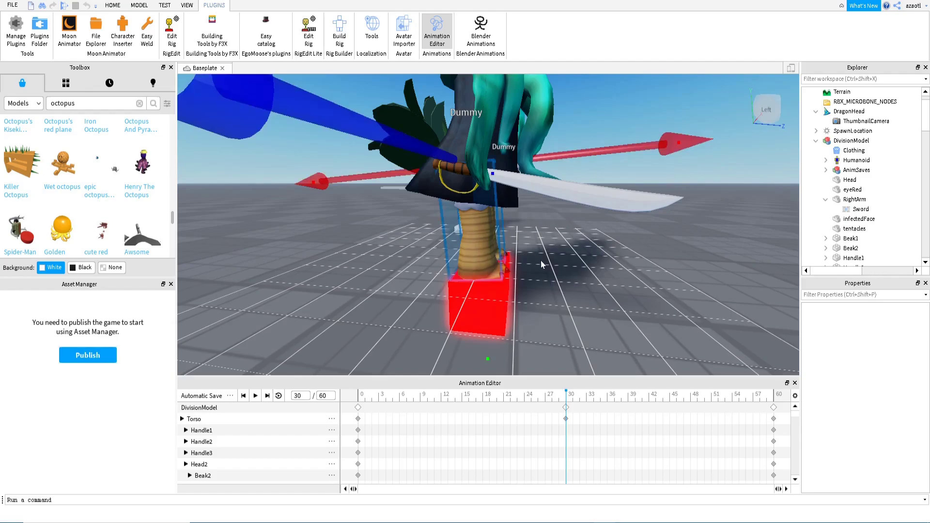
right_drag(542, 264, 544, 267)
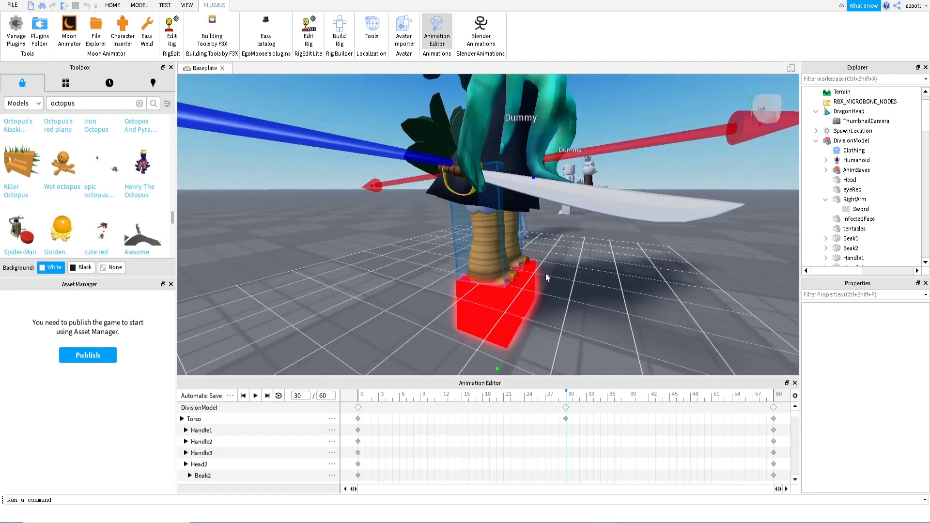
click(524, 252)
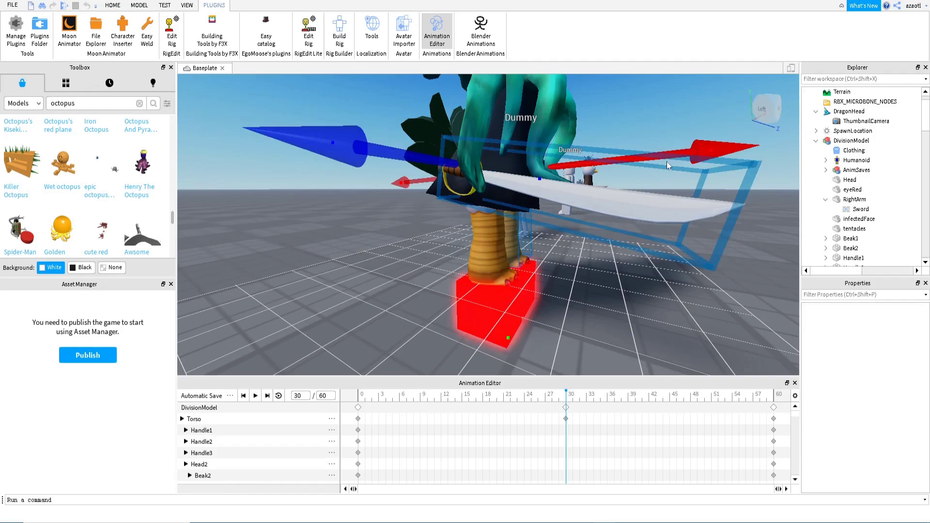
drag(697, 155, 705, 157)
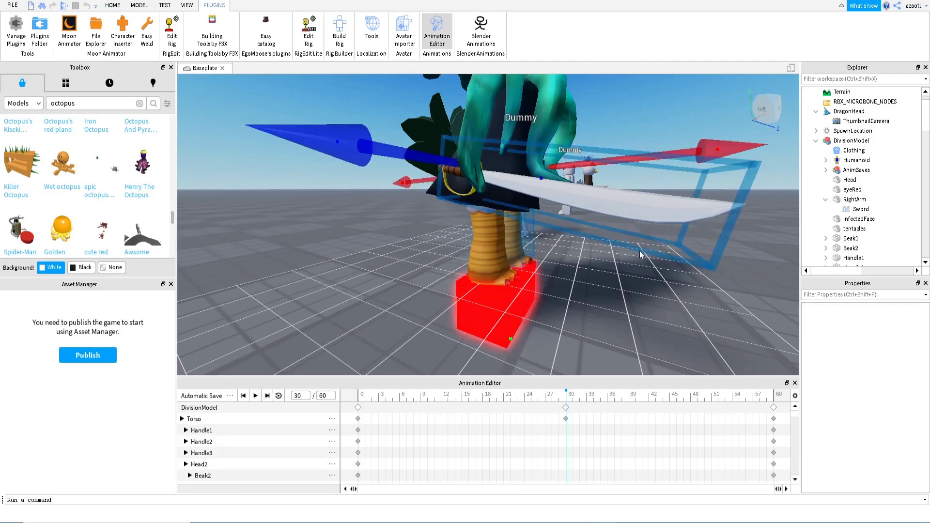
- Turn on looping for the animation and set its animation priority
right_drag(626, 271, 627, 275)
scroll(627, 276, down, 1)
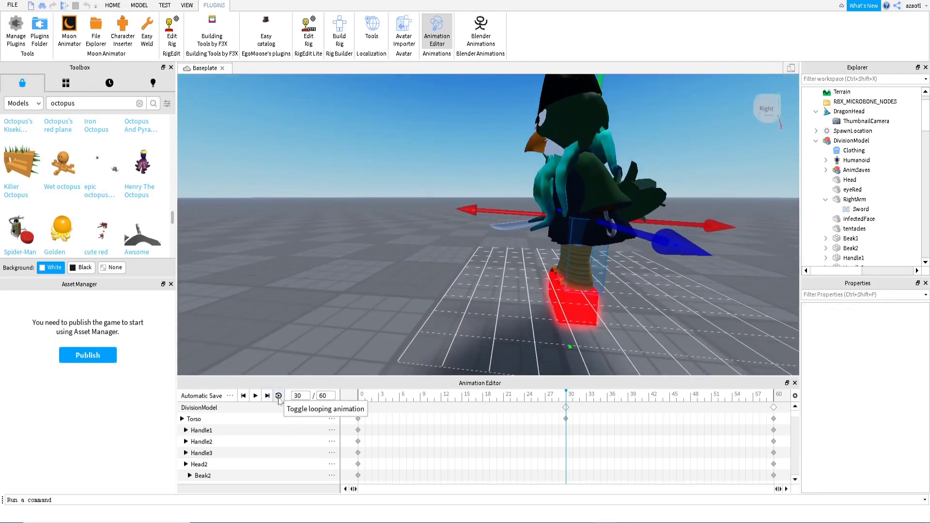
click(279, 396)
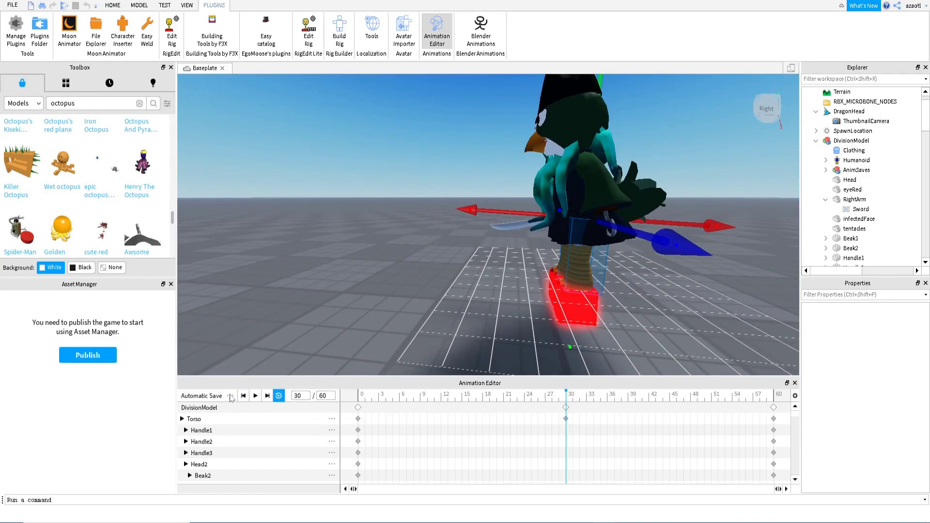
click(231, 396)
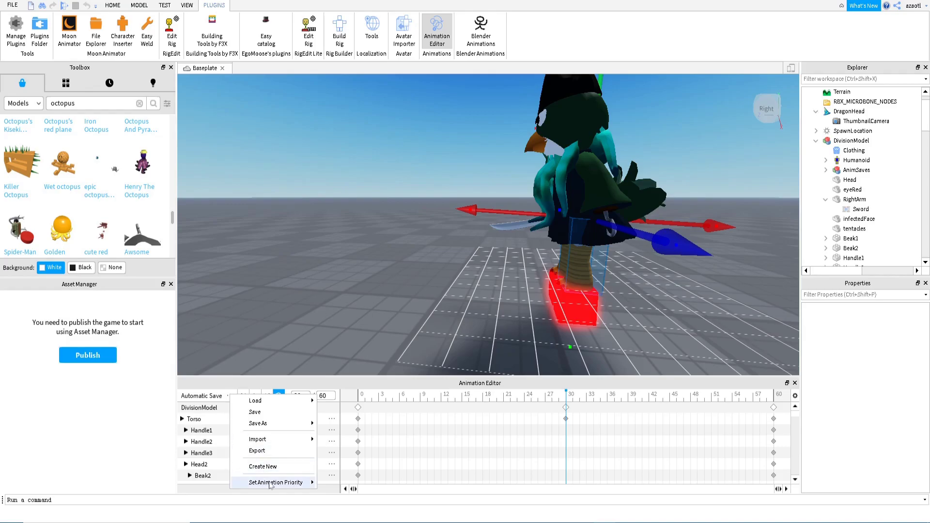
mouse_move(290, 482)
click(339, 495)
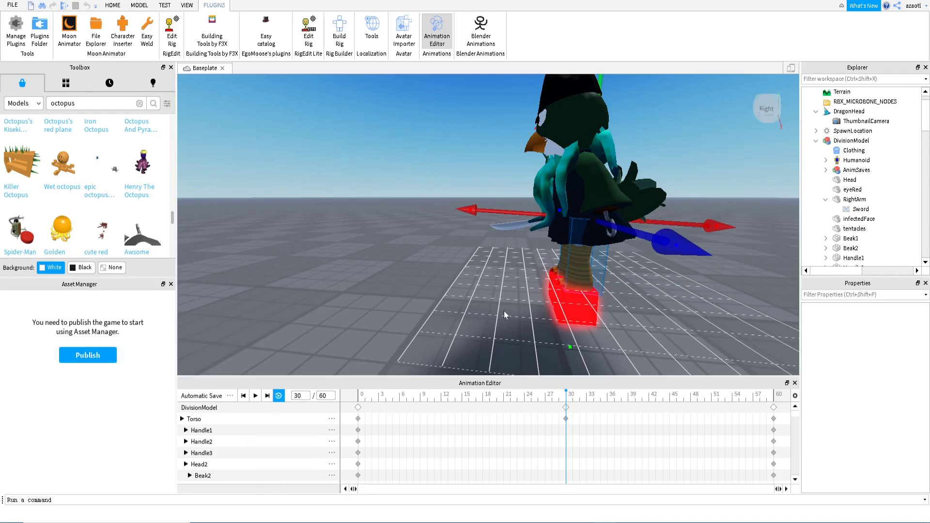
- Play the looping animation and check the body motion and leg positions from several sides of the character
key(space)
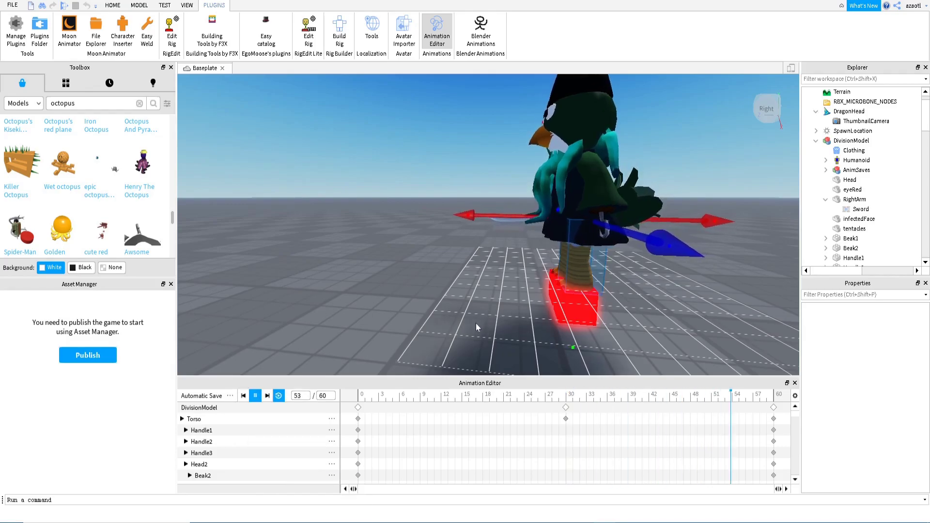
right_drag(476, 324, 475, 323)
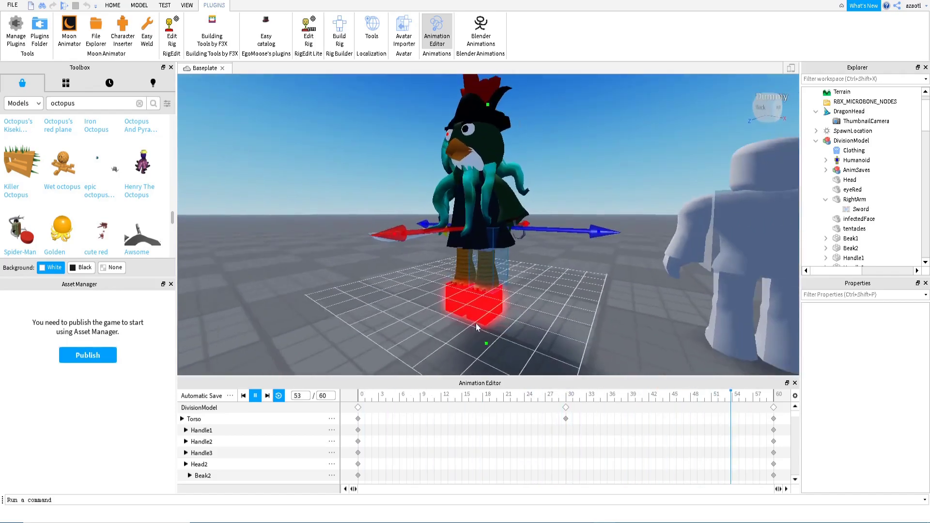
scroll(476, 327, up, 6)
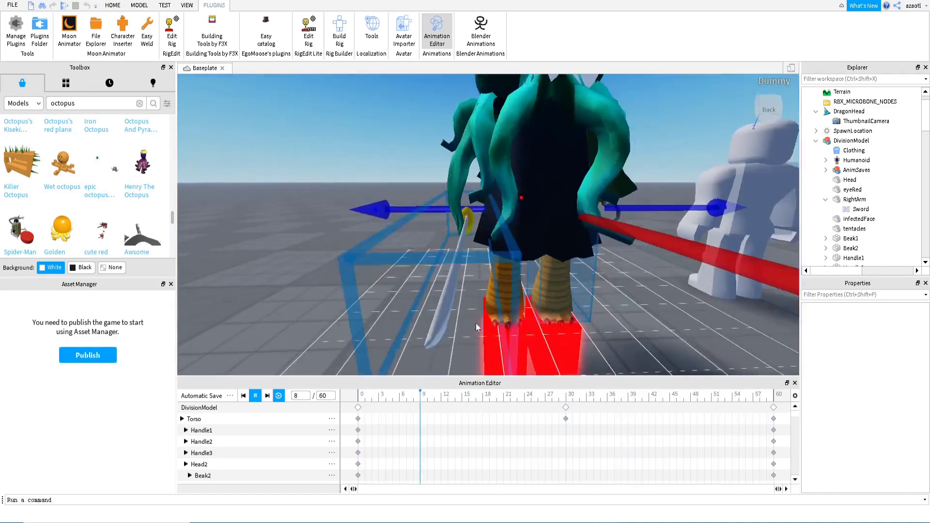
right_drag(476, 323, 476, 323)
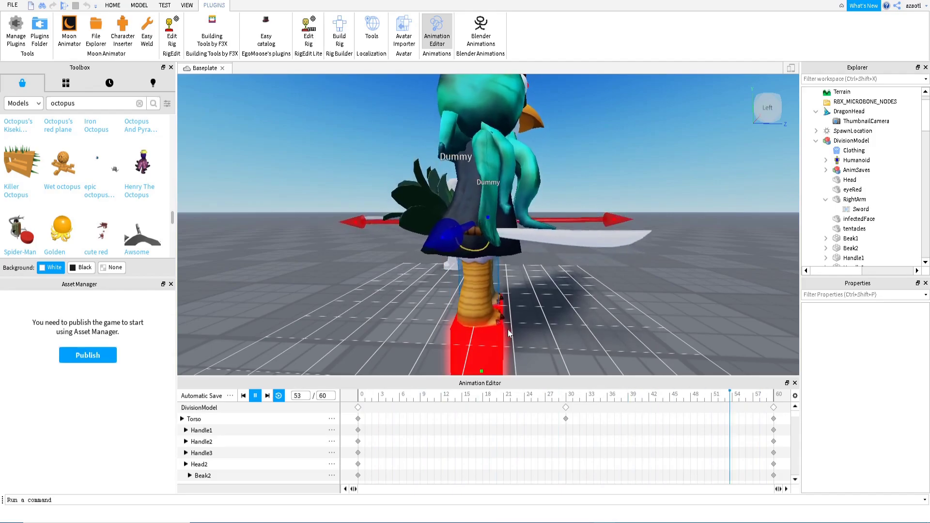
right_drag(508, 333, 522, 329)
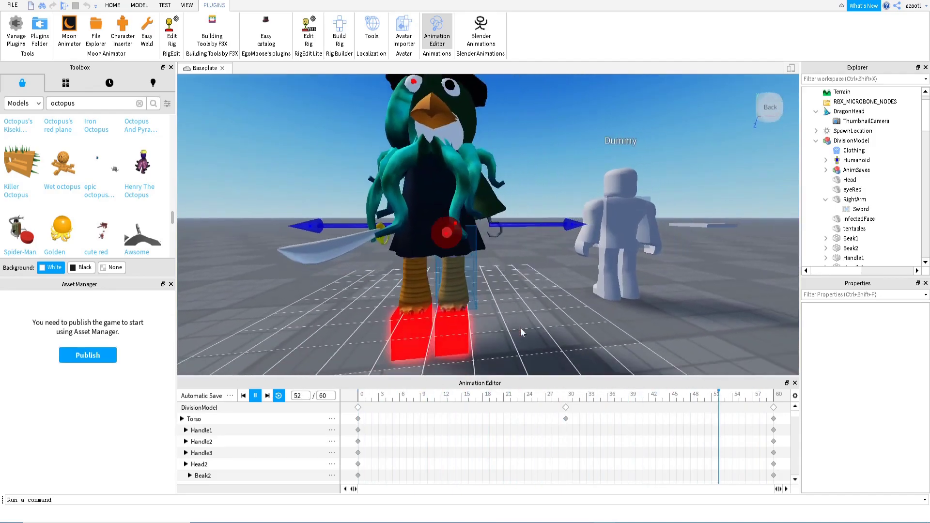
- Rotate the left arm slightly outward and backward at frame 24
mouse_move(530, 397)
mouse_down()
mouse_move(565, 396)
mouse_move(529, 398)
mouse_up()
click(502, 234)
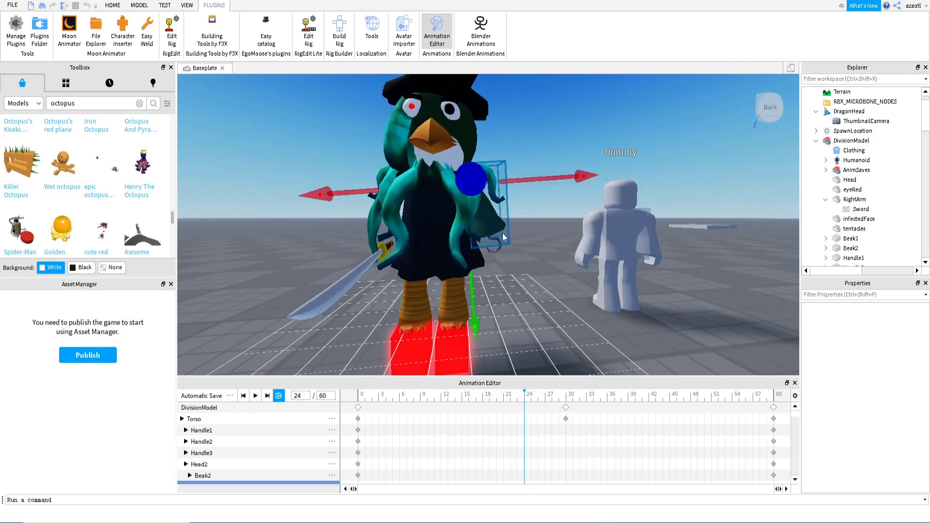
key(r)
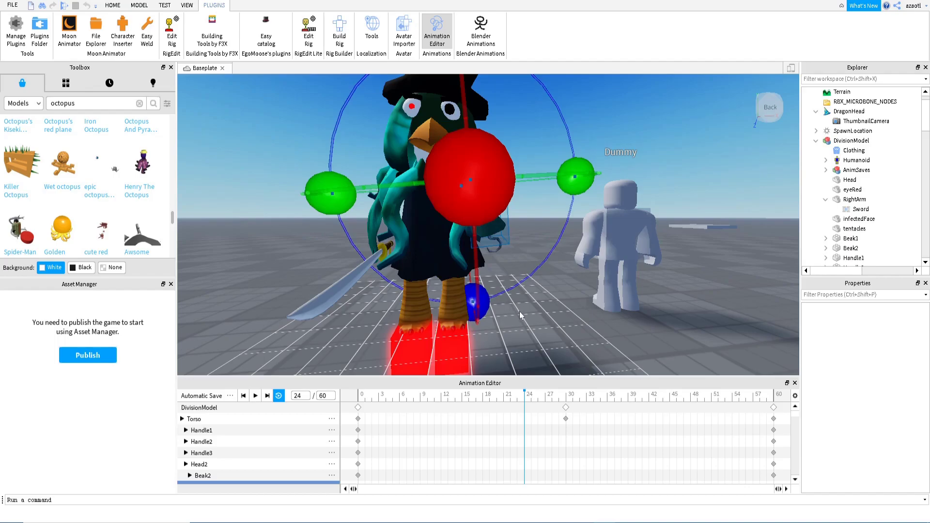
right_drag(533, 307, 533, 307)
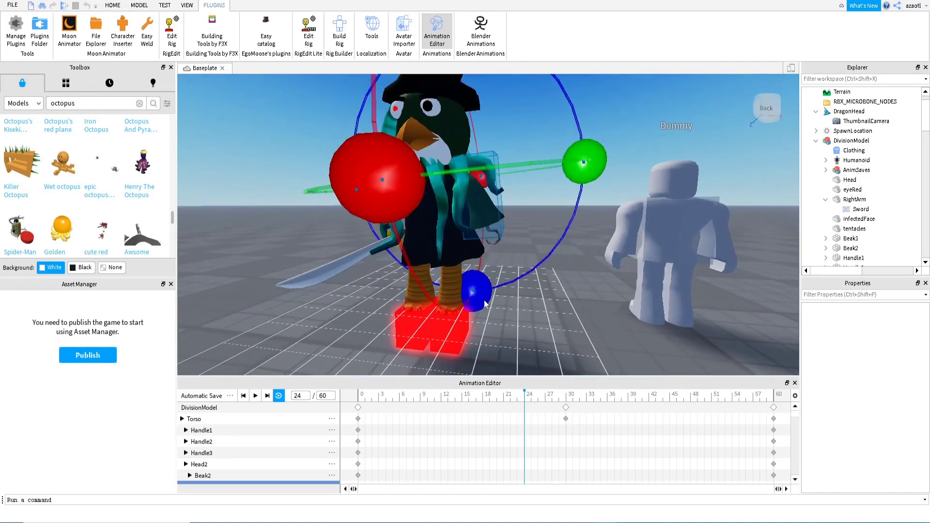
drag(484, 296, 500, 294)
right_drag(501, 297, 539, 298)
drag(369, 217, 397, 236)
right_drag(396, 236, 418, 238)
- Rotate the right arm holding the sword slightly outward and backward at frame 24
click(505, 201)
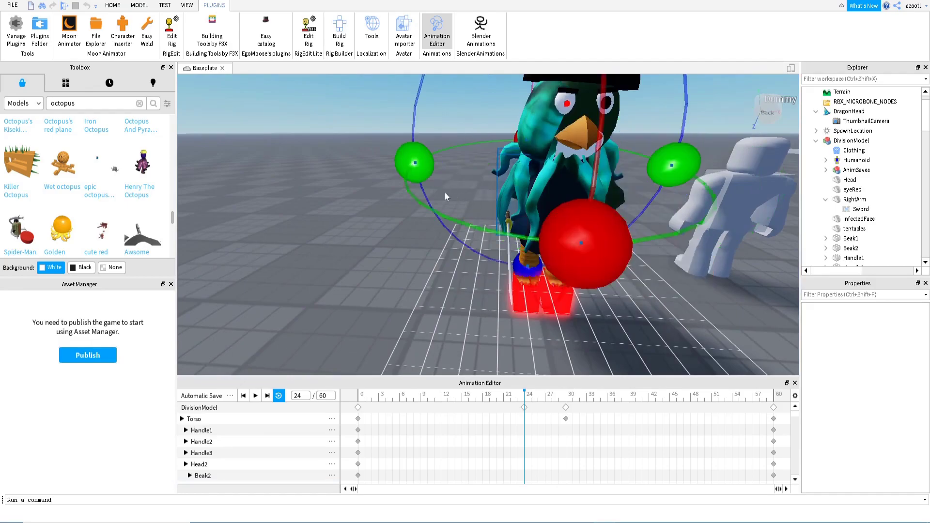
drag(527, 264, 500, 266)
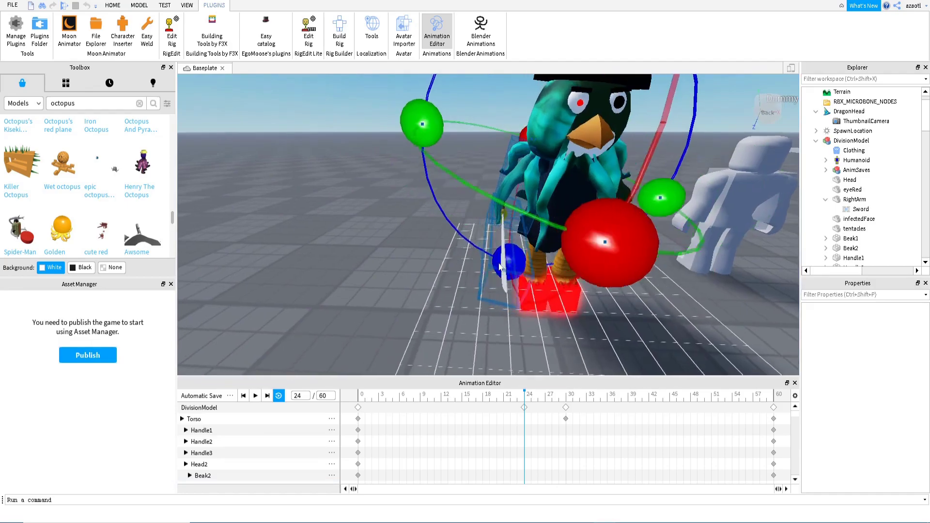
right_drag(499, 267, 528, 224)
scroll(527, 224, down, 2)
drag(533, 212, 523, 230)
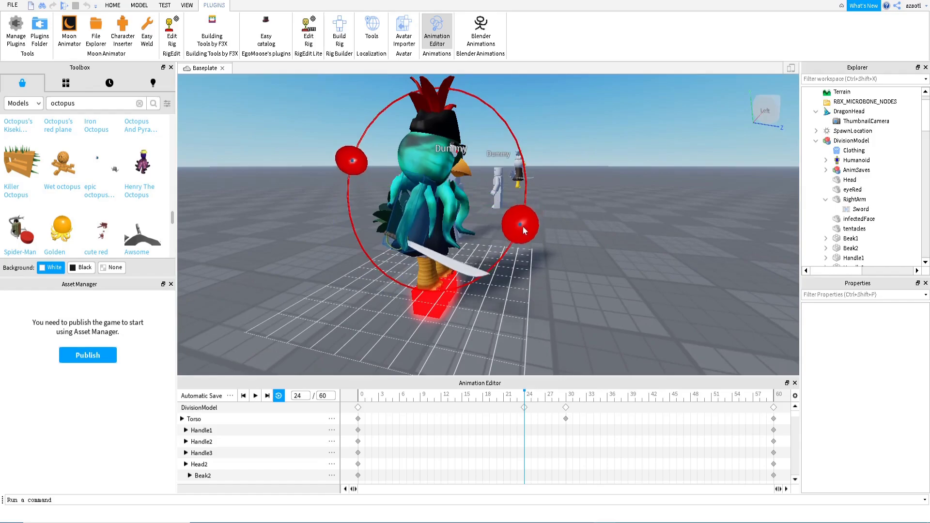
right_drag(523, 230, 524, 290)
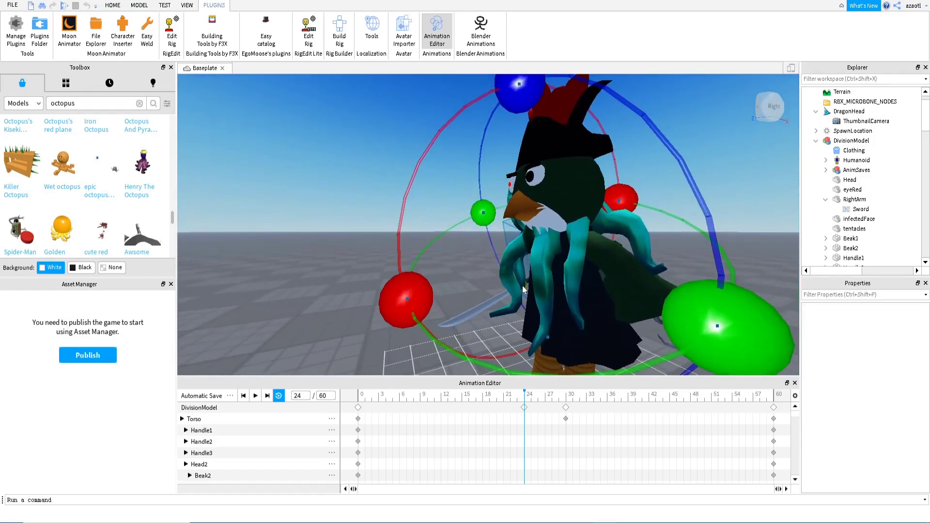
- Rotate the Beak2 part downward at frame 24
click(523, 219)
drag(408, 241, 433, 290)
key(a)
right_drag(479, 297, 479, 297)
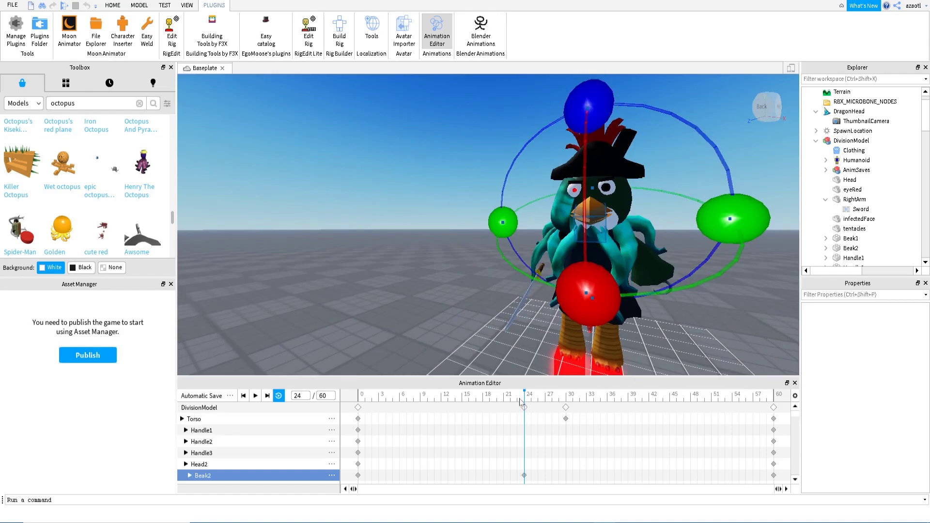
- Play the animation from its start and check the arm and beak motion from the front
drag(521, 401, 361, 402)
key(space)
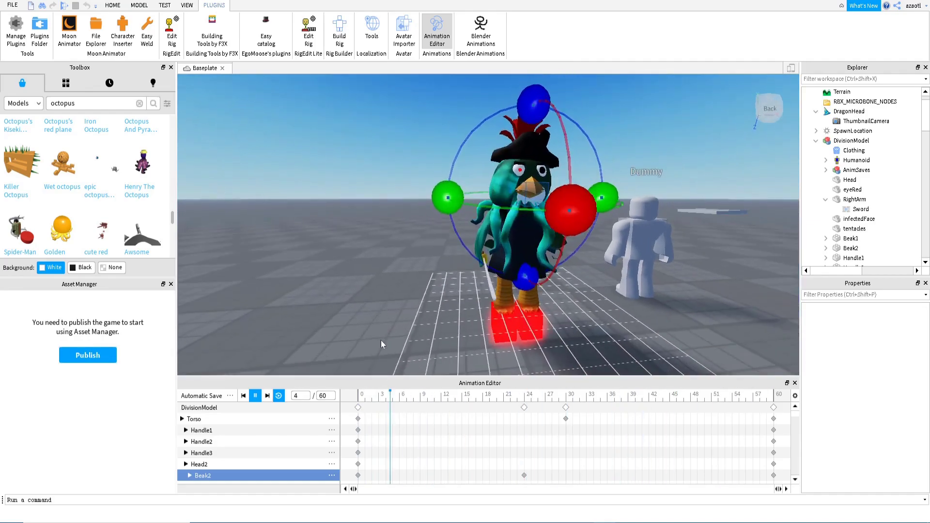
right_drag(380, 340, 380, 340)
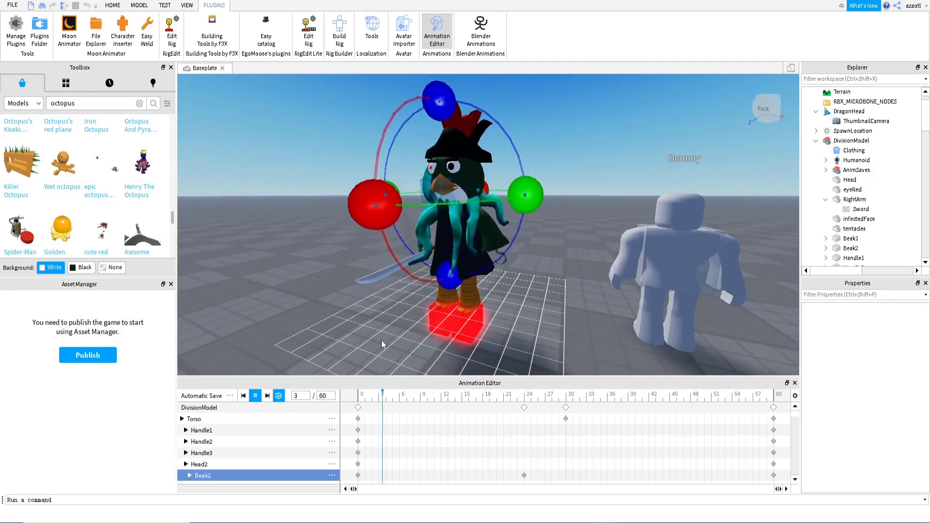
- Add a keyframe for Beak2 at frame 46 and reset that keyframe to its default pose
click(484, 410)
drag(487, 401, 709, 405)
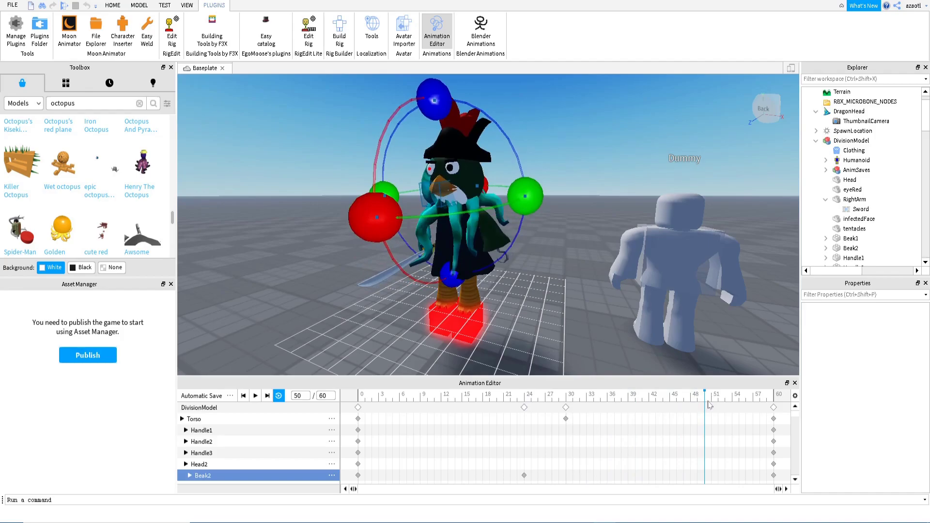
scroll(660, 442, down, 4)
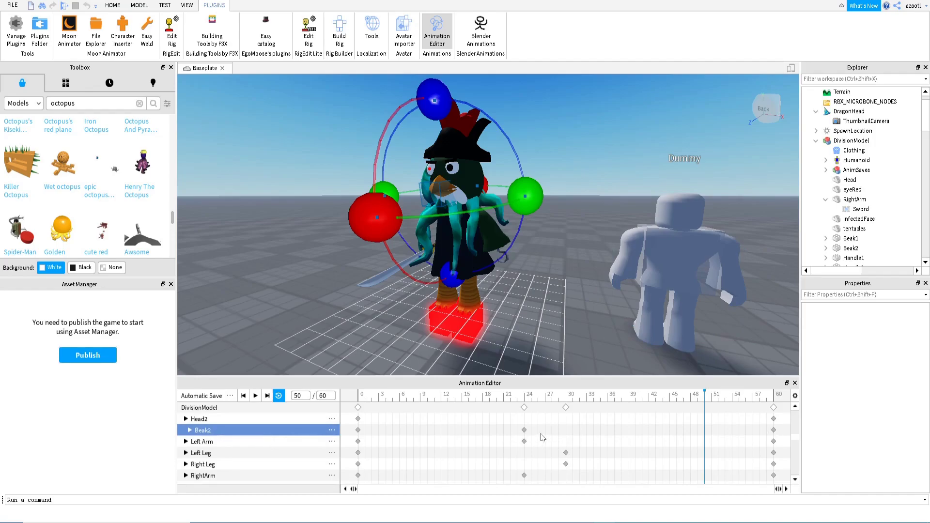
drag(584, 398, 675, 396)
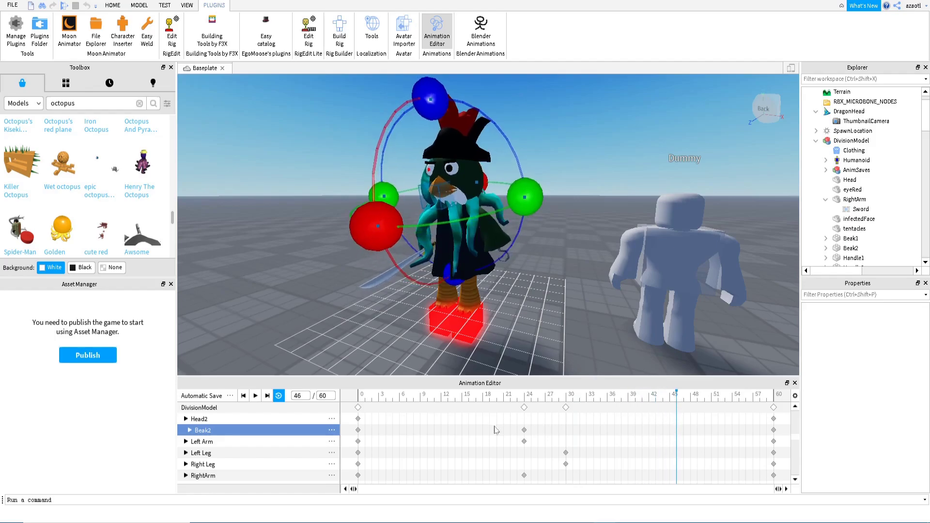
right_click(677, 434)
click(685, 437)
right_click(677, 433)
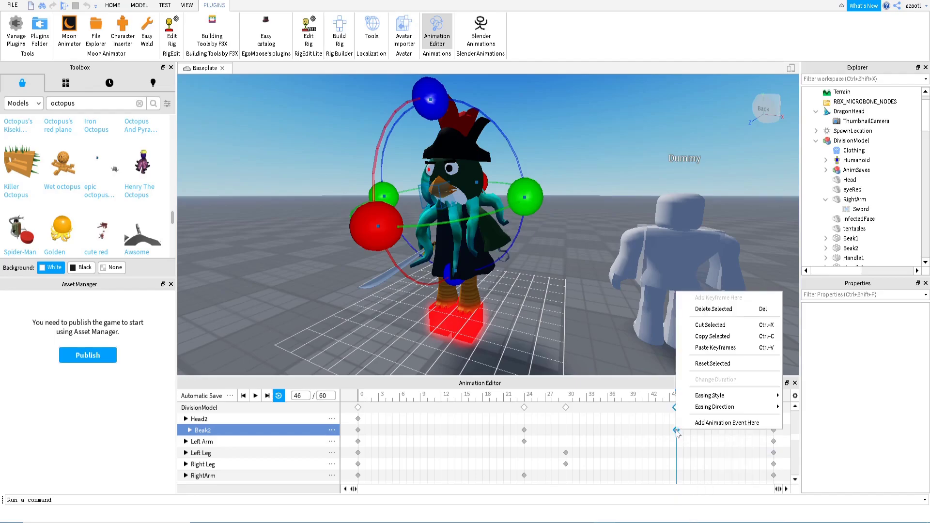
click(696, 362)
- Play the animation and examine the beak motion up close from the front
key(space)
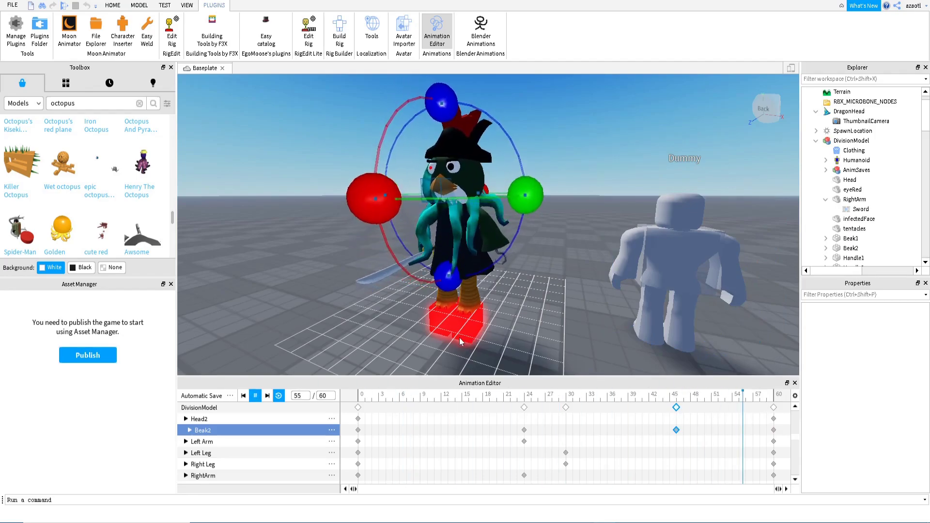
right_drag(460, 338, 459, 270)
key(a)
scroll(460, 275, up, 3)
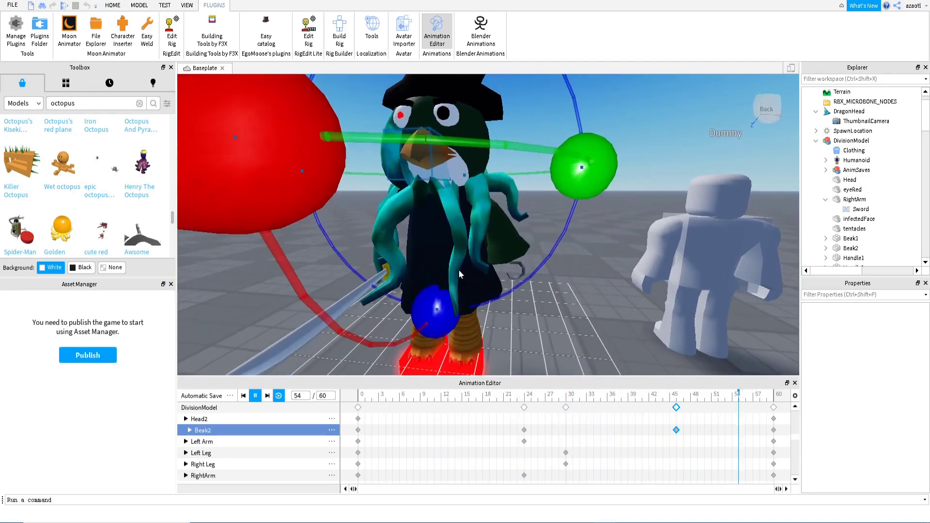
- Rotate the left arm slightly further backward at frame 24
click(524, 400)
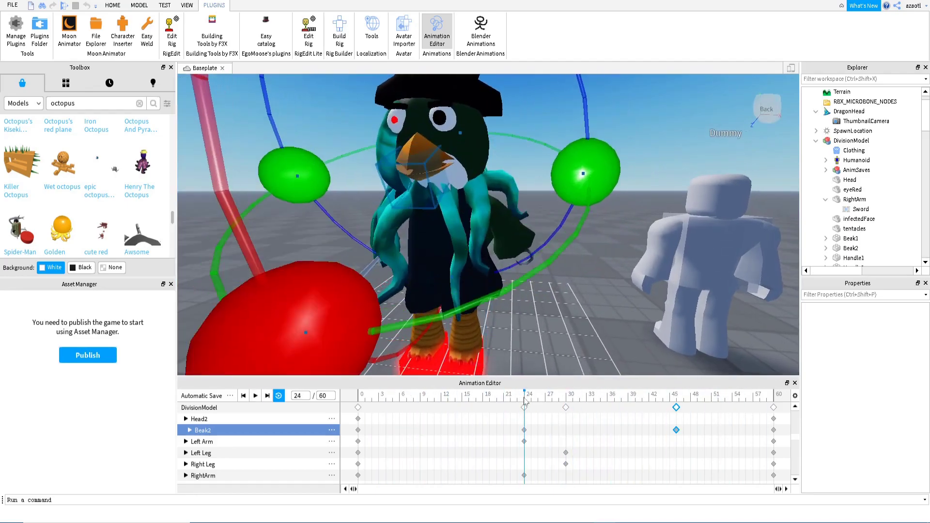
click(503, 247)
right_drag(557, 307, 358, 264)
mouse_move(349, 261)
mouse_down()
mouse_move(327, 237)
mouse_move(358, 266)
mouse_up()
right_drag(359, 266, 370, 245)
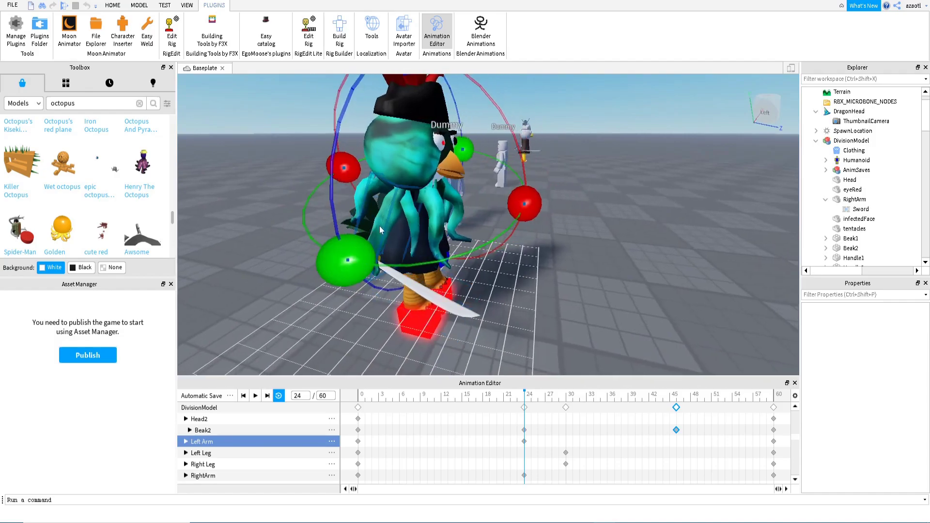
- Fine-tune the rotation of the sword-holding right arm at frame 24
click(380, 226)
drag(510, 251, 533, 239)
right_drag(559, 275, 561, 274)
scroll(561, 278, up, 5)
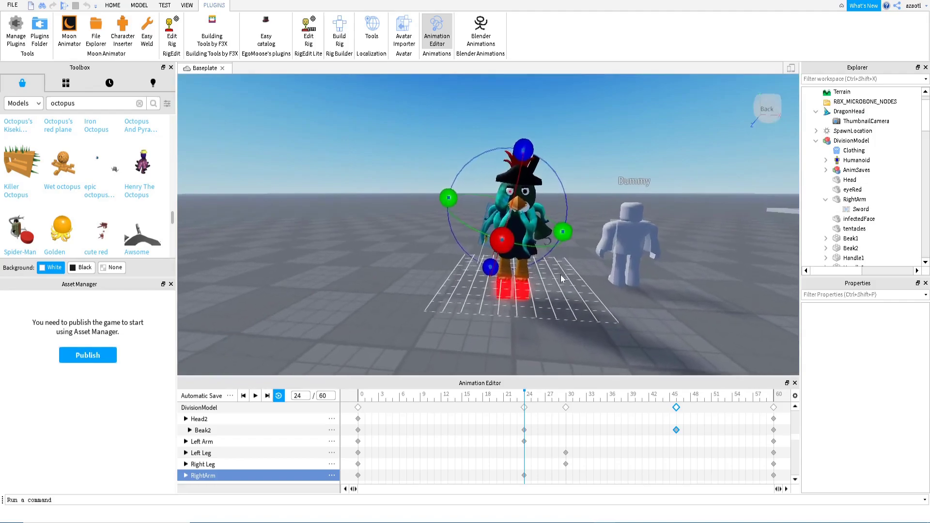
- Play the animation and check the adjusted arm swing from the front
key(space)
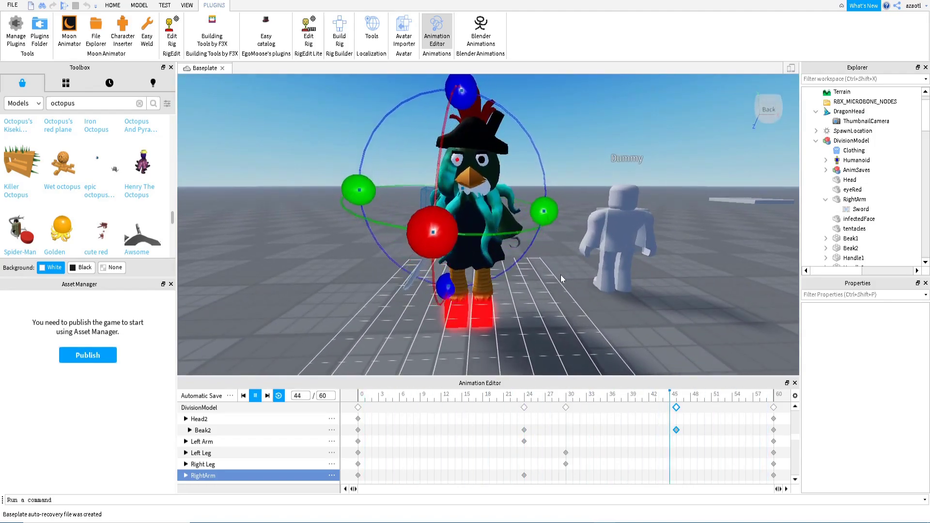
right_drag(558, 276, 533, 278)
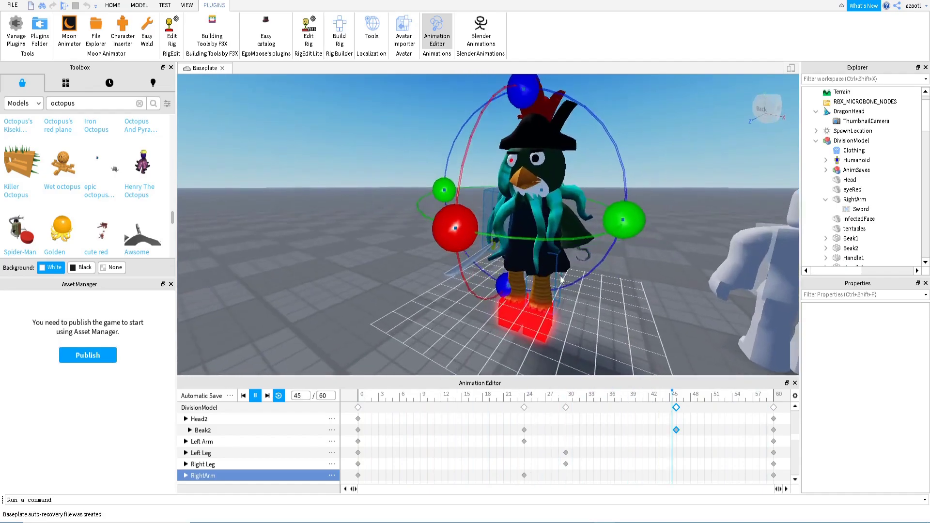
scroll(560, 286, up, 2)
key(space)
- Tilt the Head2 part slightly forward at frame 30 and play the animation to check it
drag(524, 399, 556, 401)
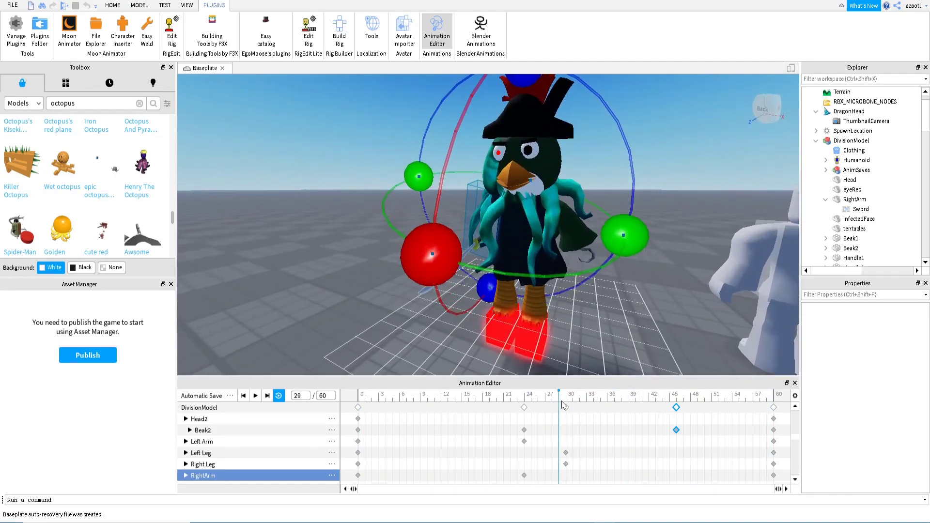
click(566, 403)
mouse_move(541, 169)
right_down()
mouse_move(567, 225)
mouse_move(542, 171)
right_up()
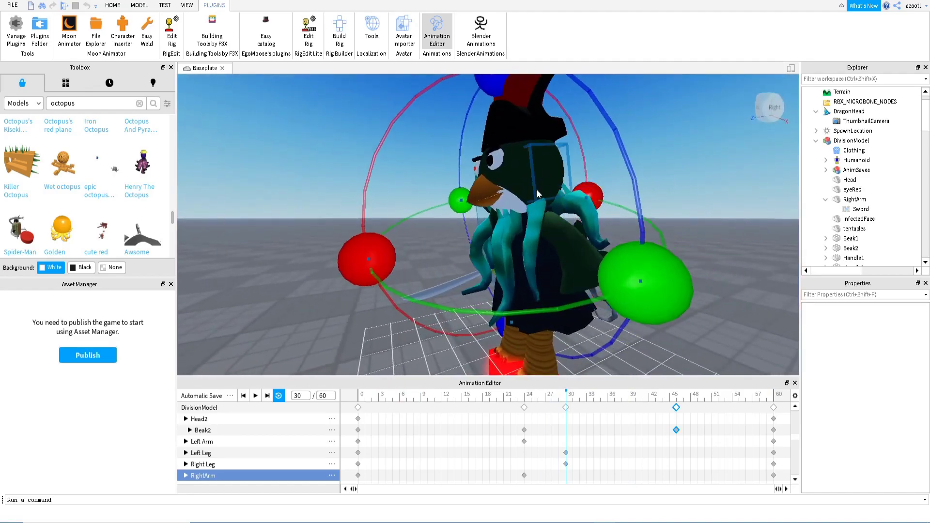
click(540, 186)
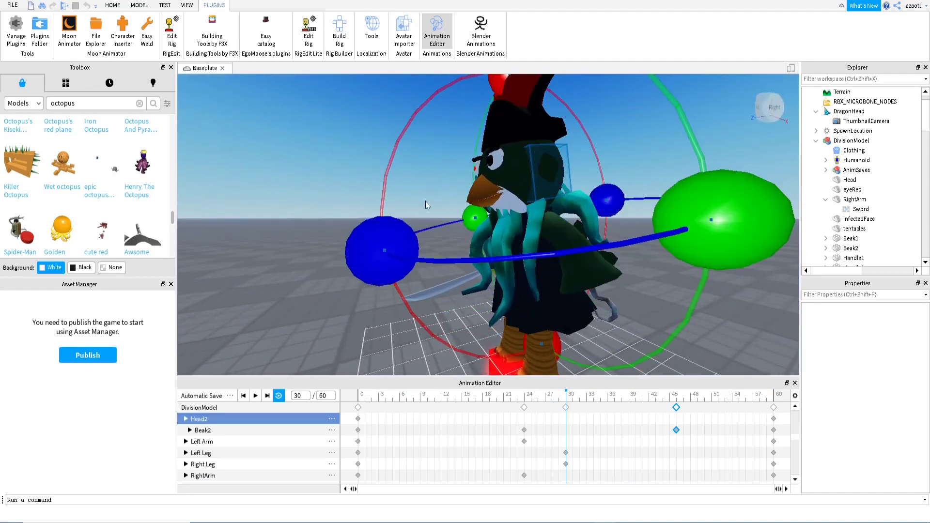
drag(492, 89, 488, 92)
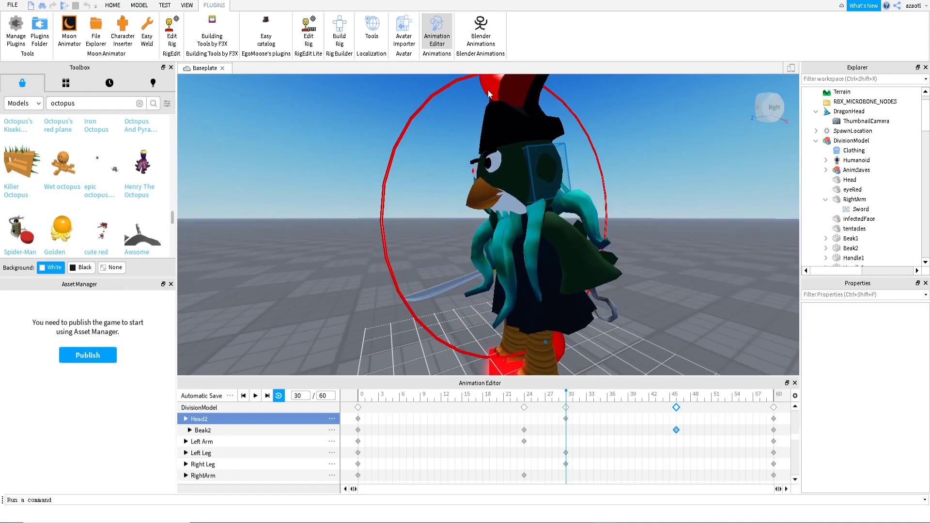
key(space)
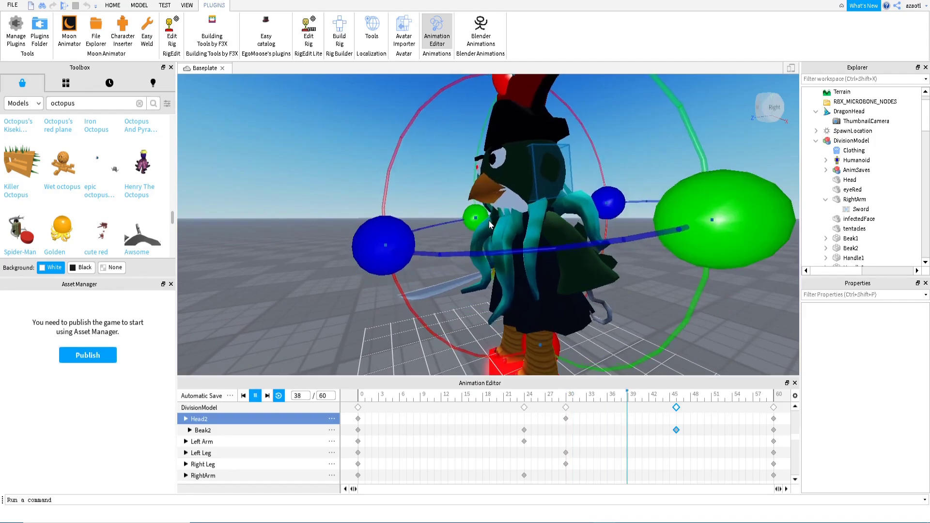
- Watch the looping animation from the character's side and from above, and stop the playback
right_drag(490, 221, 490, 221)
key(d)
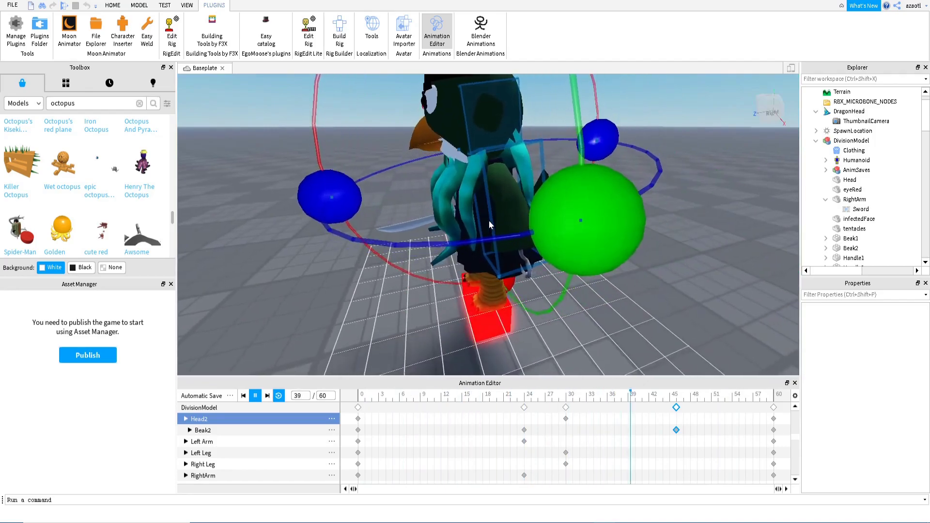
click(255, 396)
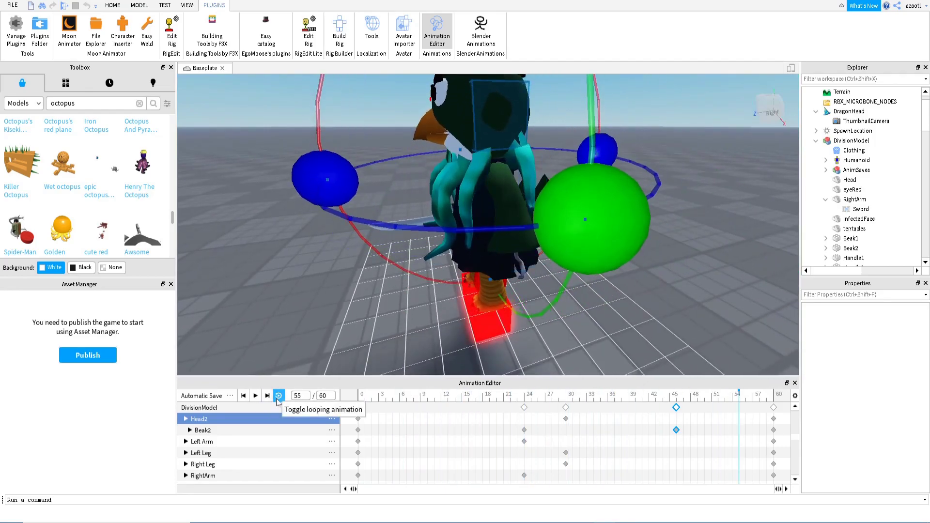
- Export the animation as a new asset titled "CaptBud IDLE" with the description "wwwsdasdas", and submit it for upload
click(233, 396)
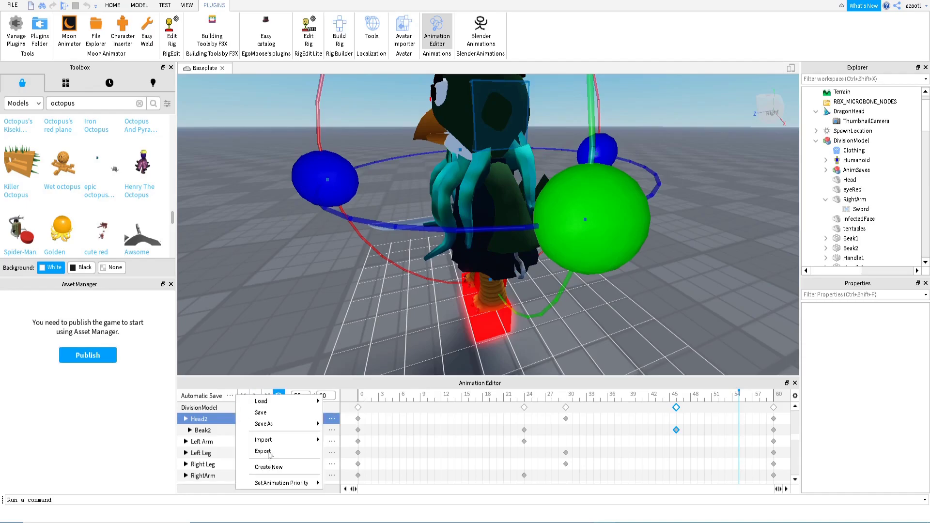
mouse_move(292, 486)
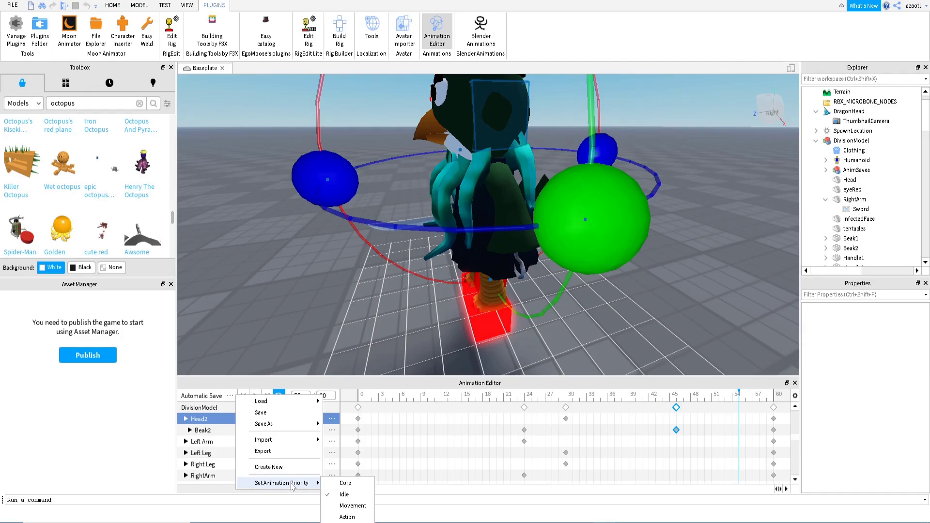
click(269, 452)
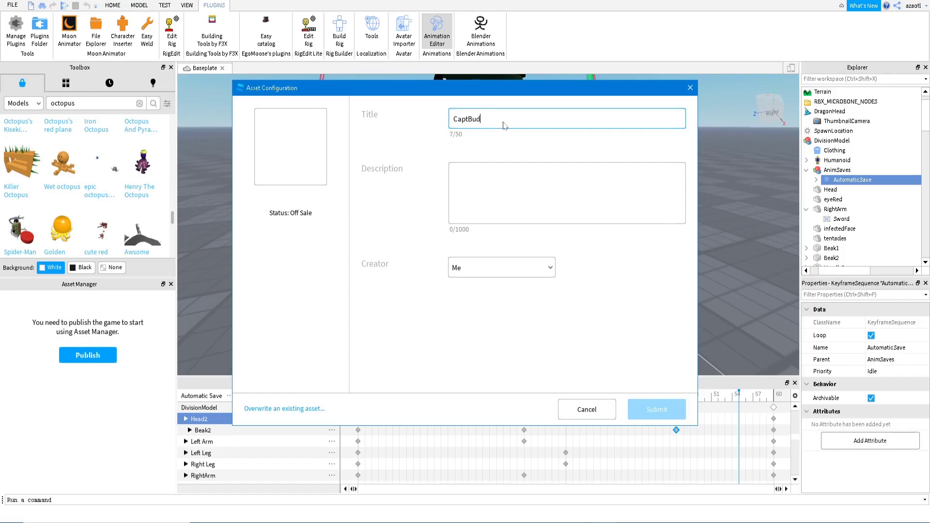
click(514, 173)
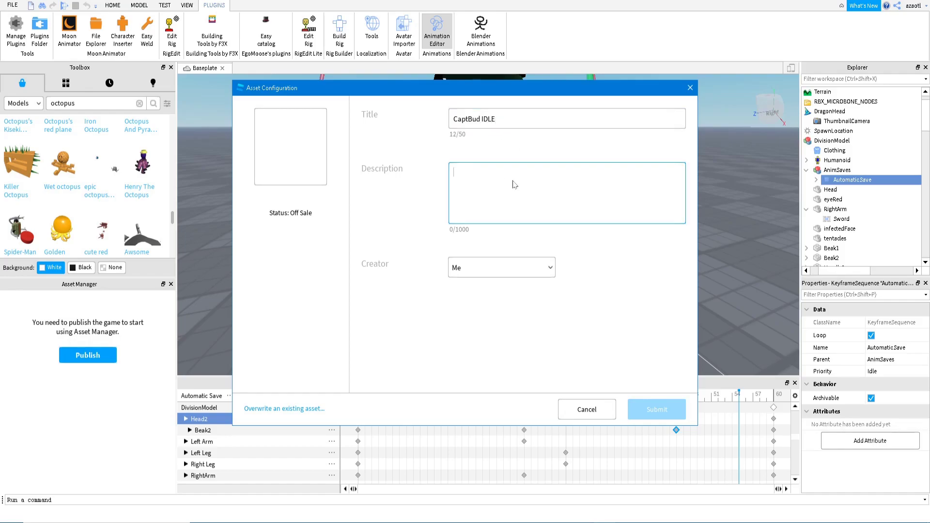
text(wwwsdasdas)
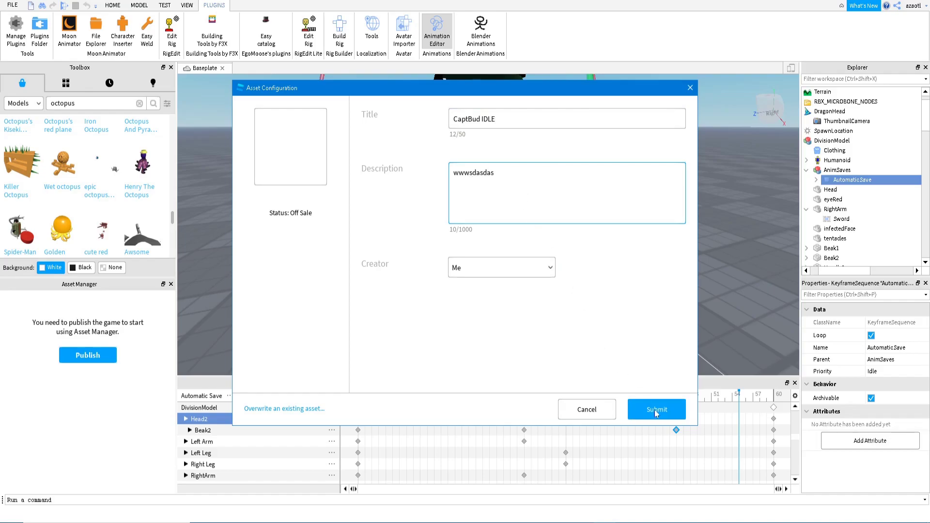
click(656, 410)
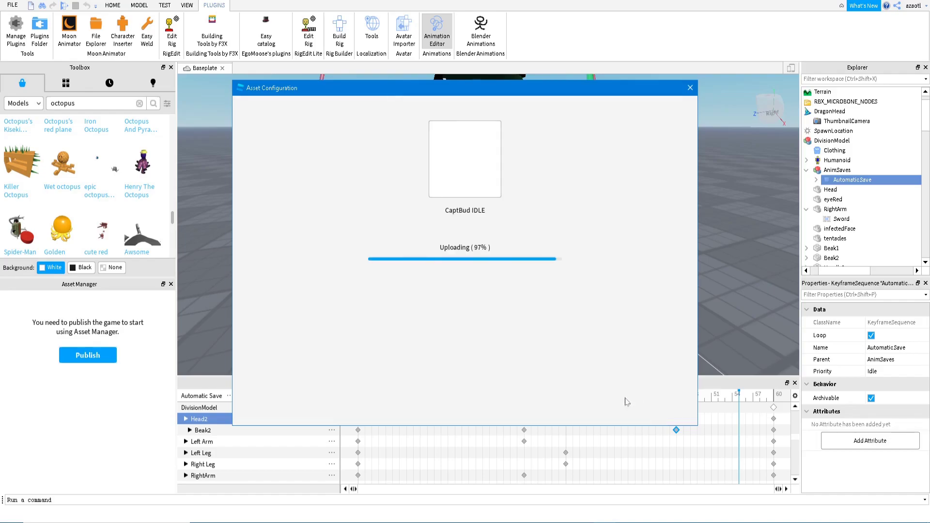